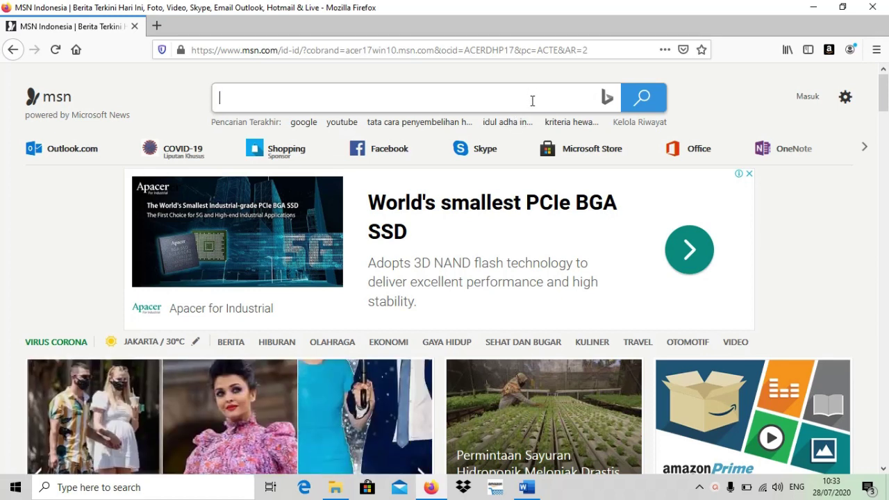
Search MSN for "google" and open the Google home page from the results
text(g)
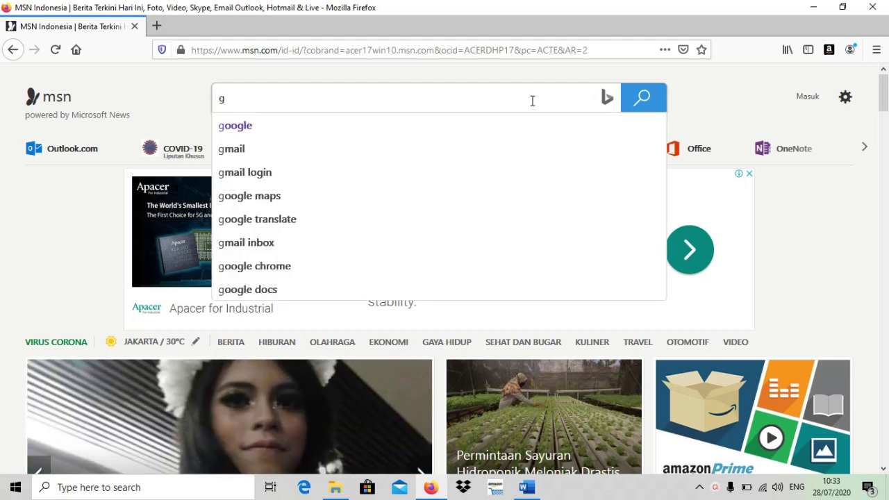
click(415, 134)
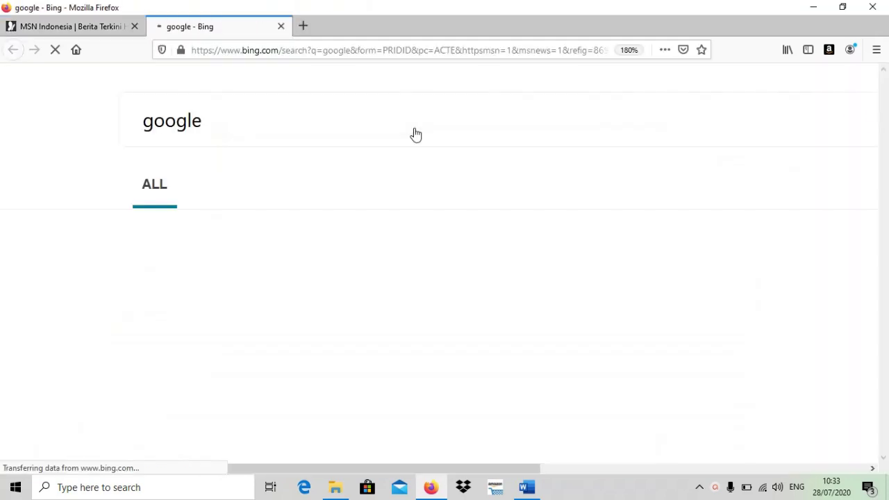
click(217, 396)
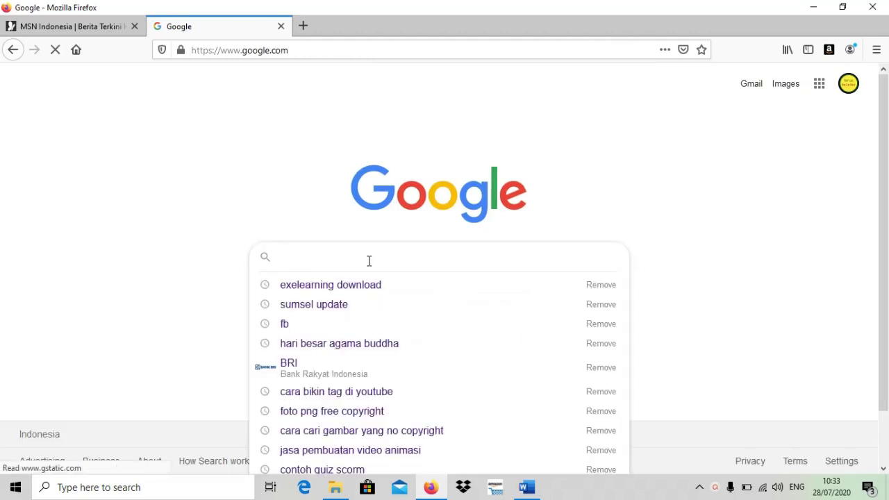
Search Google for "exelearning download" and open the Downloads page of eXeLearning.net
text(exe)
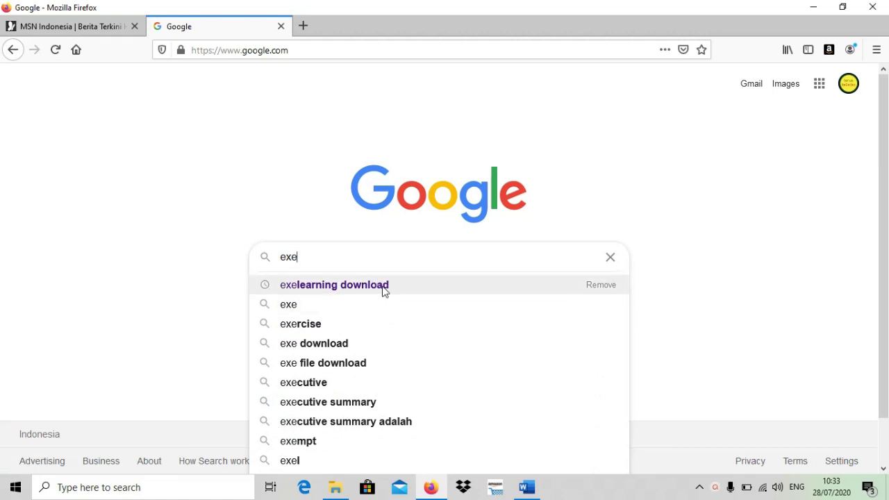
click(384, 290)
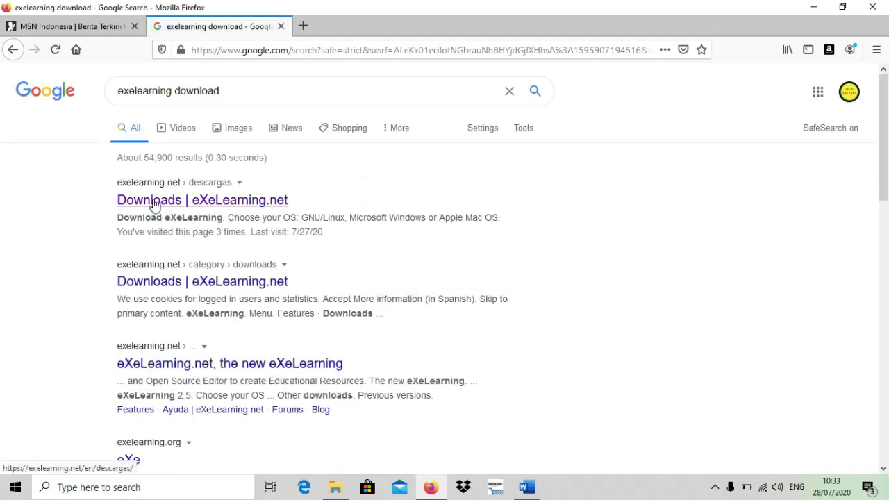
click(176, 206)
click(167, 206)
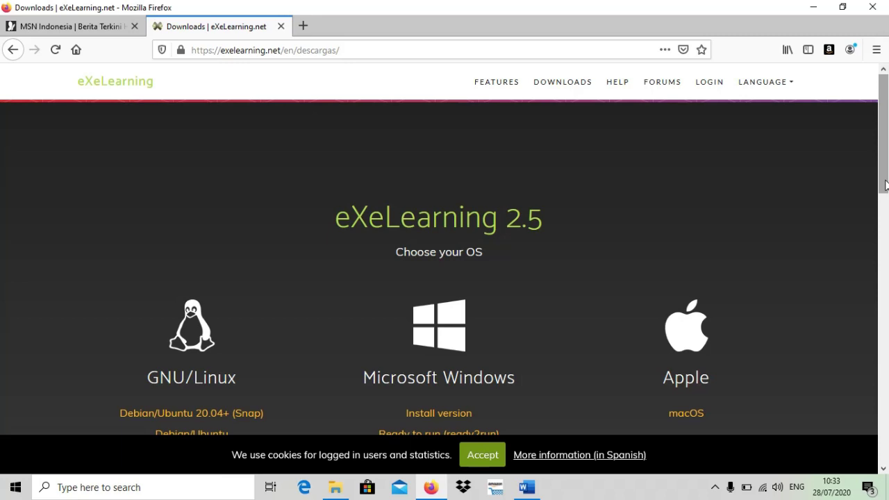
Download the Microsoft Windows install version of eXeLearning 2.5 and save the file INTEF-eXe-install-2.5.exe
scroll(885, 184, down, 1)
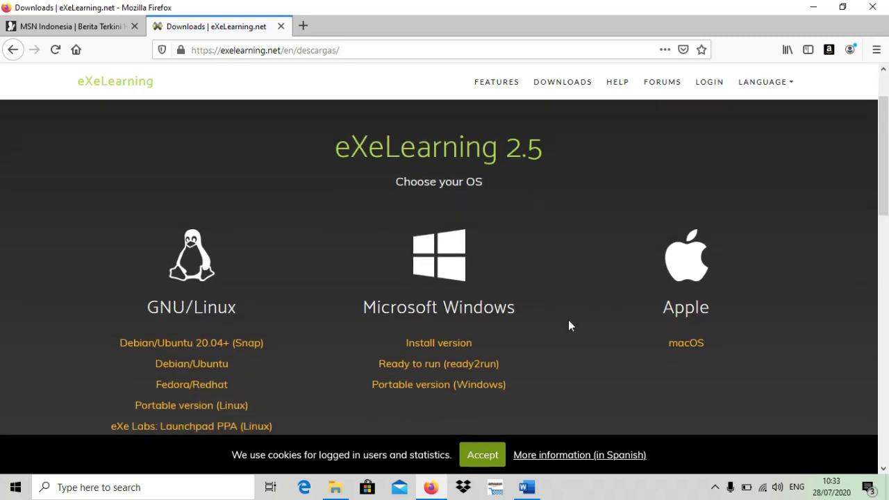
click(439, 344)
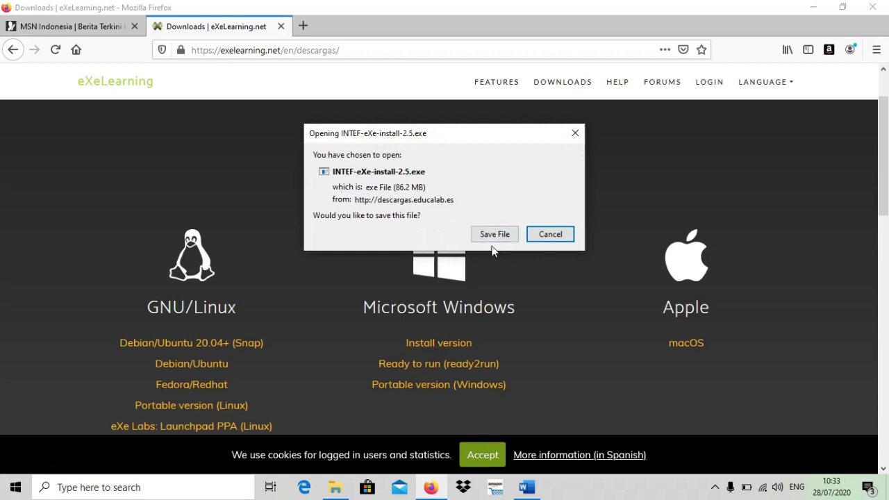
click(495, 235)
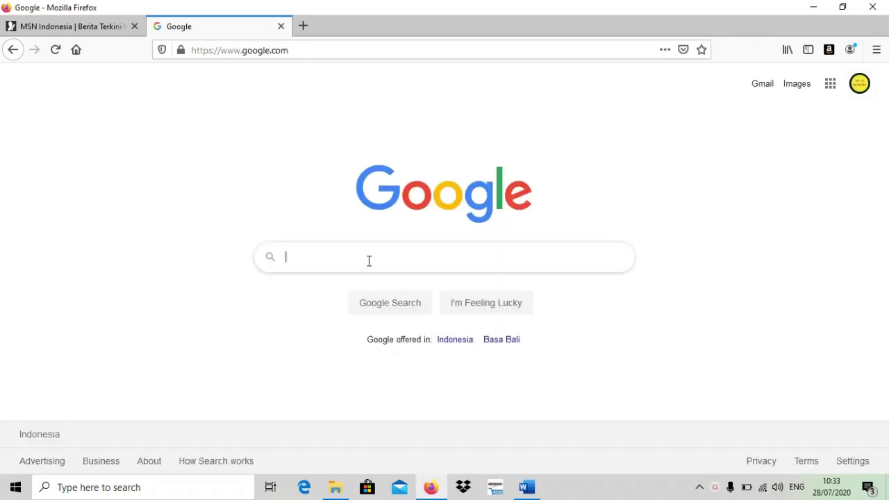
click(369, 261)
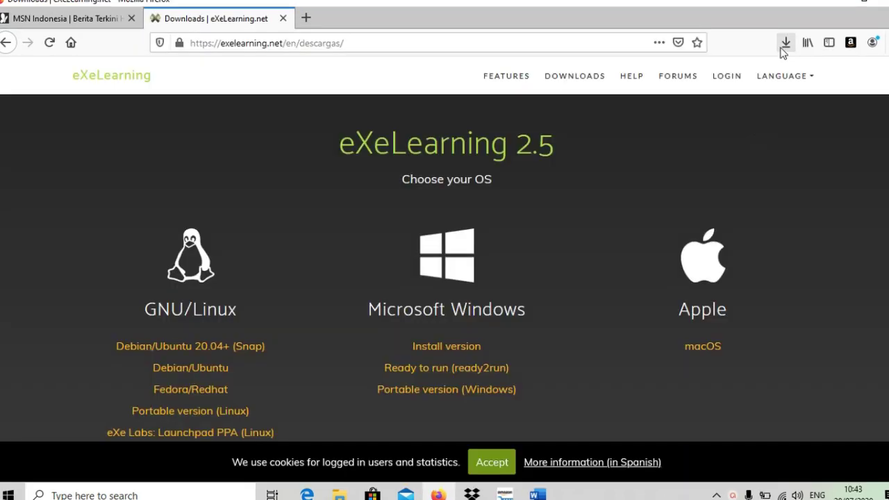
Install eXe 2.5 from the downloaded INTEF-eXe-install-2.5.exe, accepting the license and the destination folder C:\Program Files (x86)\exe
click(786, 45)
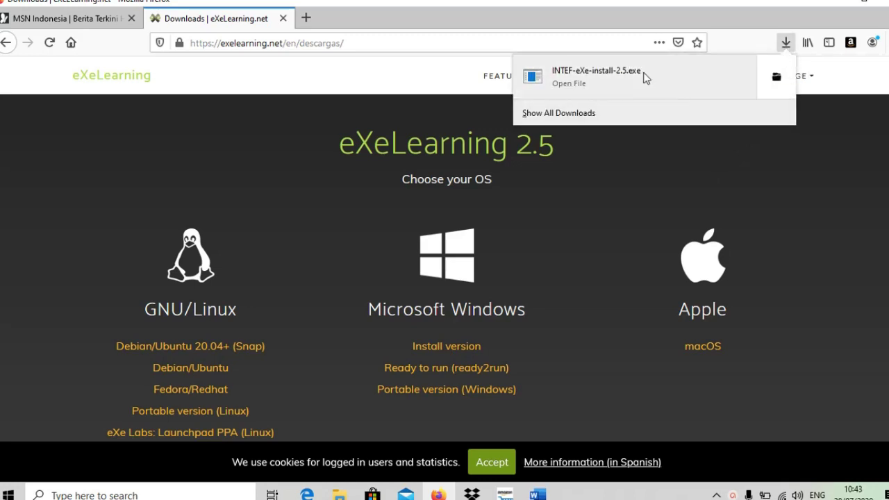
click(596, 75)
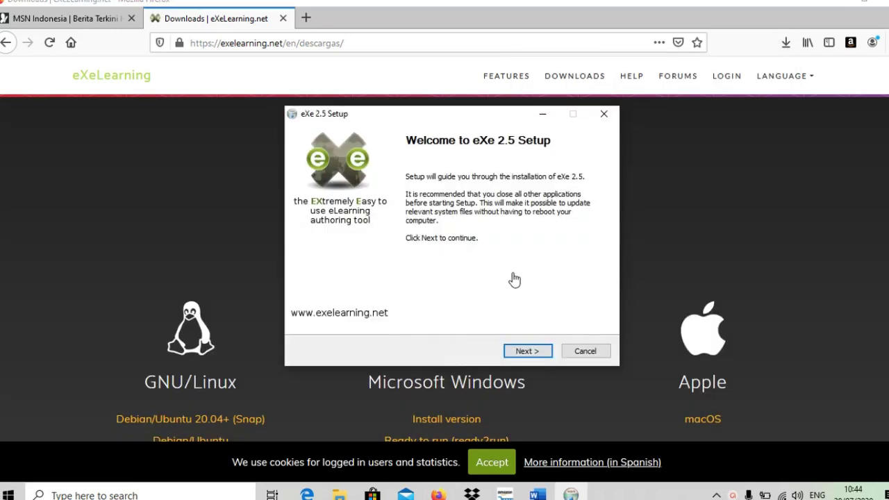
click(529, 349)
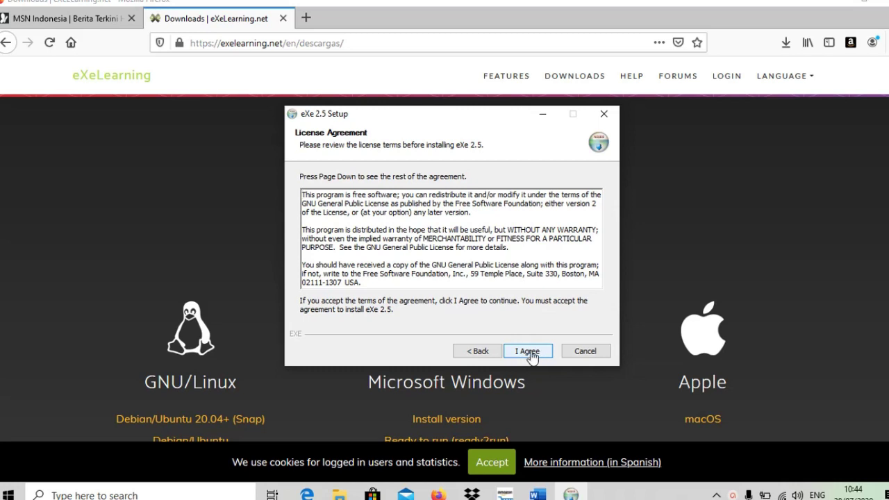
click(529, 351)
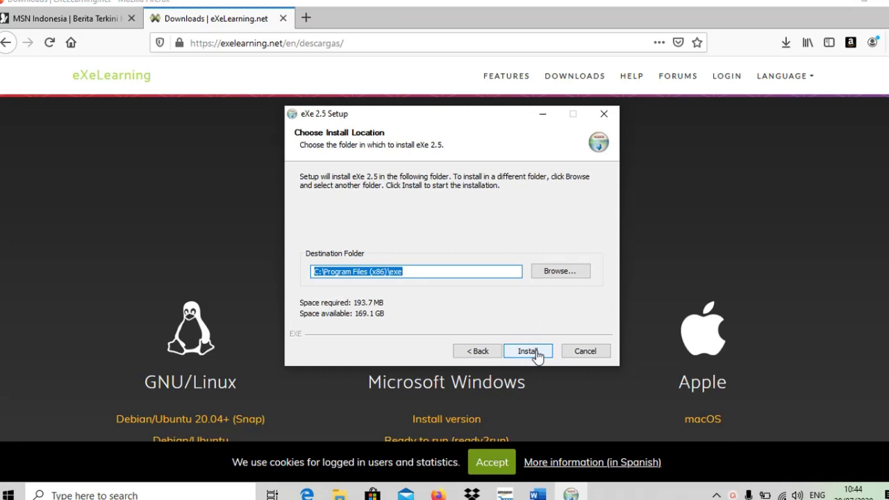
click(537, 353)
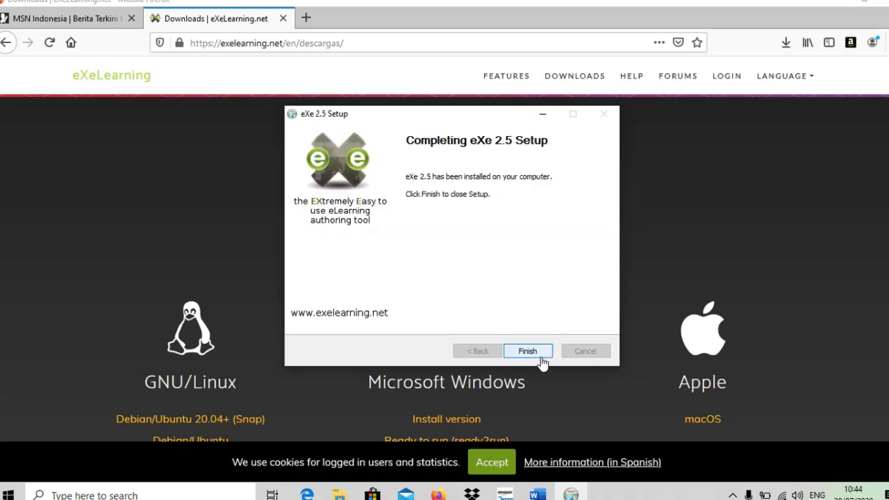
click(528, 351)
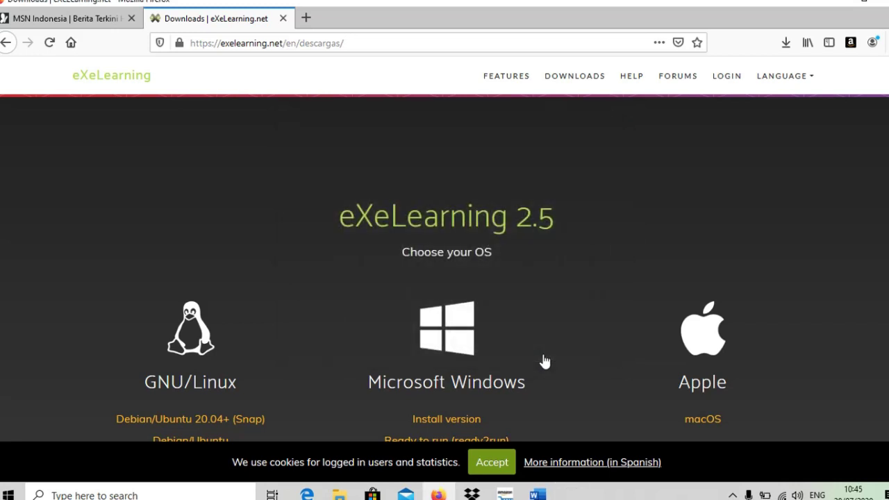
Minimize the browser and launch exe-2.5 from the desktop
click(833, 4)
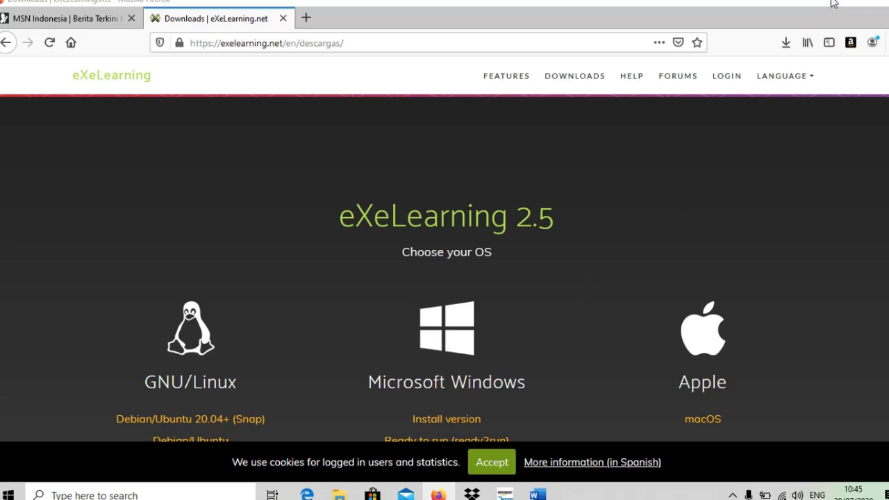
click(834, 3)
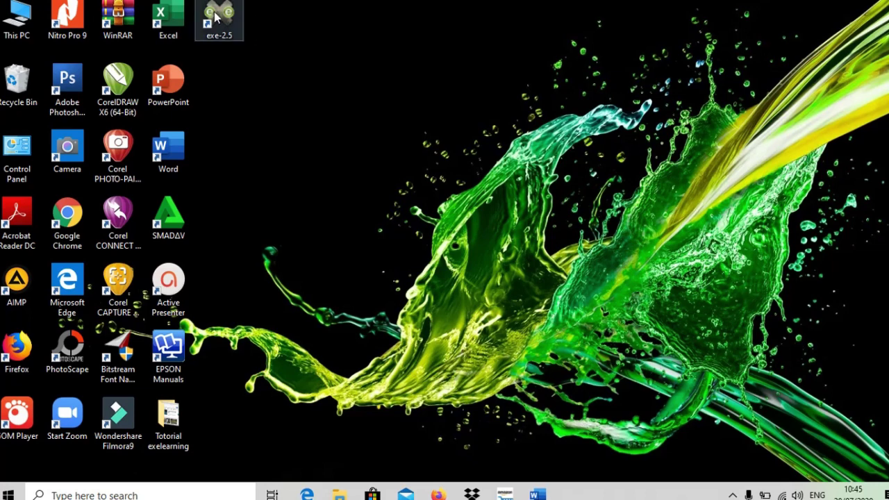
double_click(216, 18)
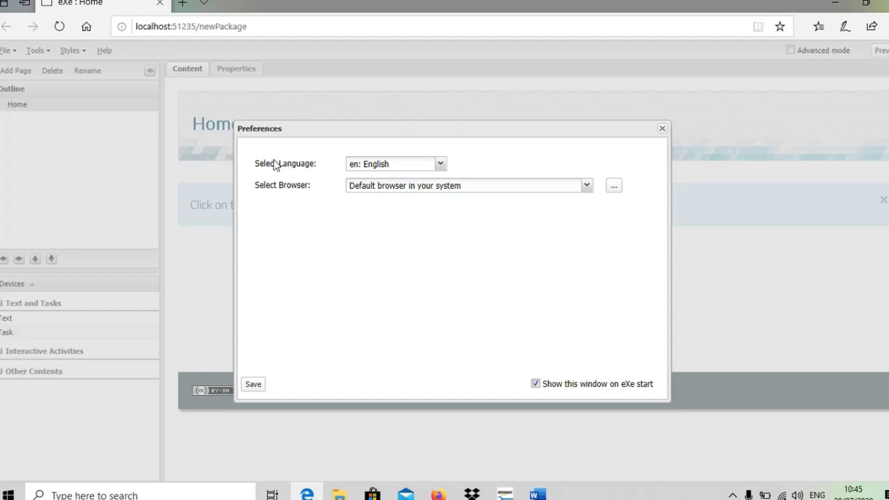
Save the start-up preferences with English as the language and the system's default browser
click(441, 165)
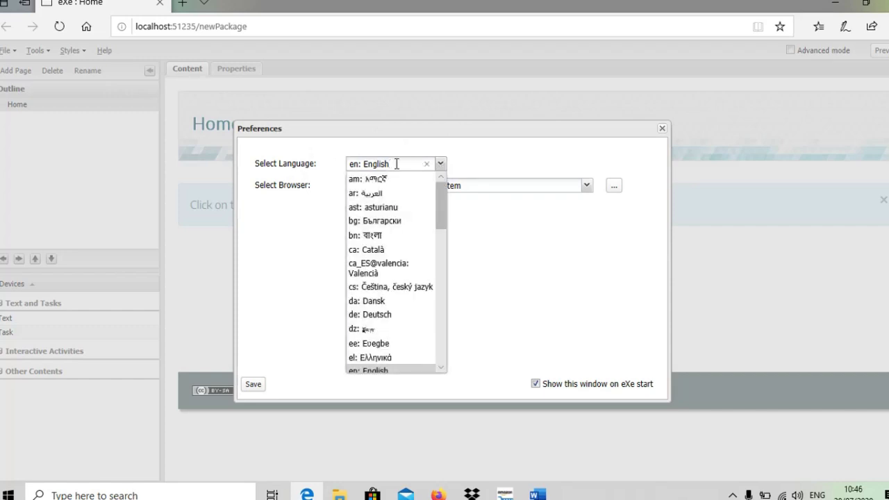
click(509, 145)
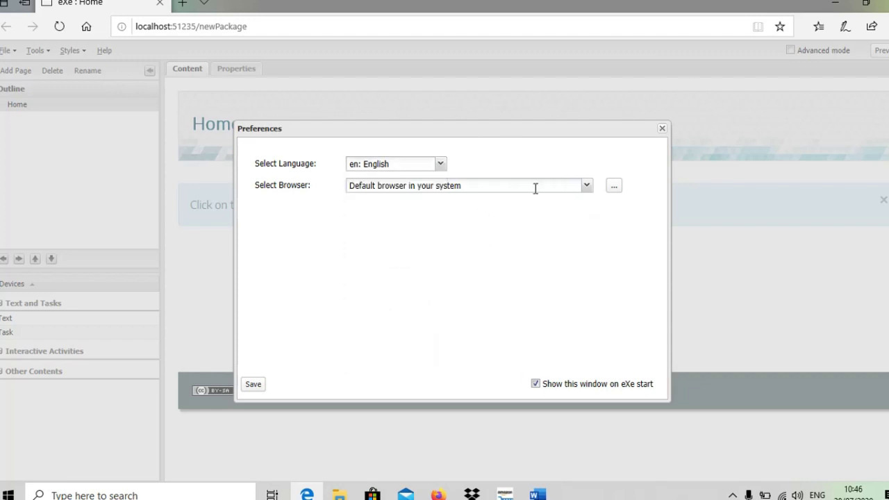
click(250, 389)
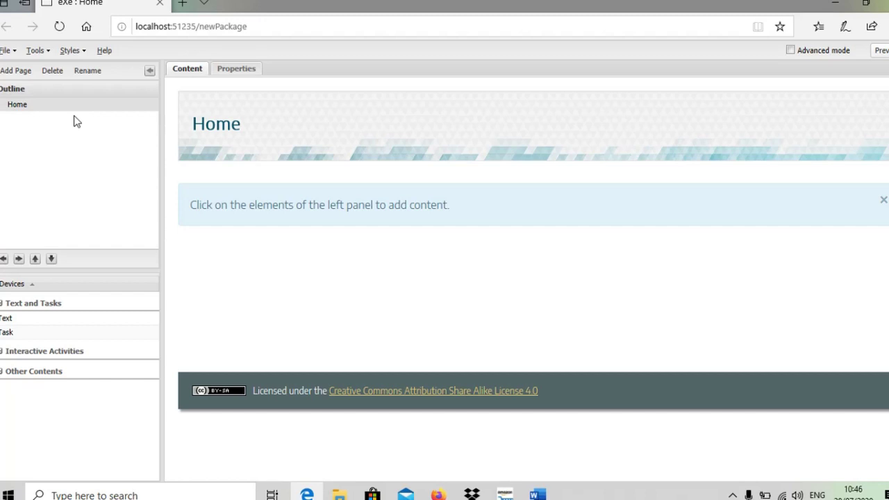
Rename the Home node in the outline as "FIQIH MTS KELAS 7"
double_click(17, 104)
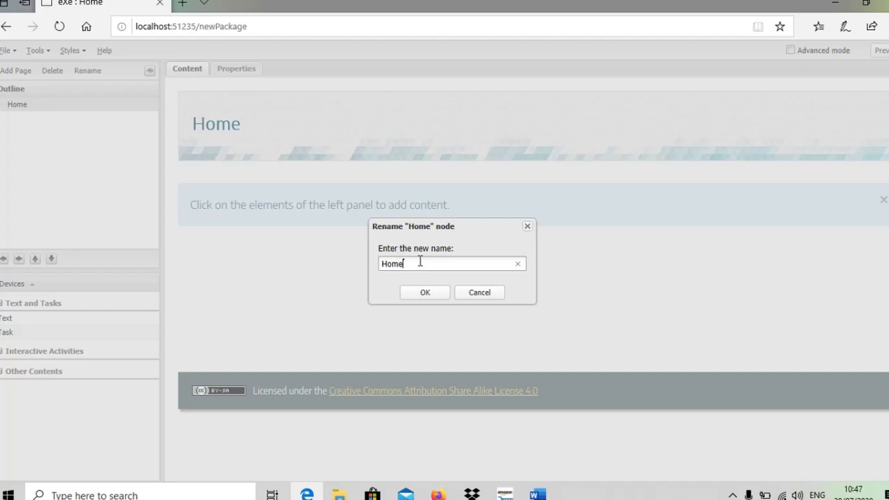
key(BackSpace)
key(BackSpace)
key(BackSpace)
key(BackSpace)
text(Fl)
text(QIH)
text( MTS)
text( K)
text(ELAS)
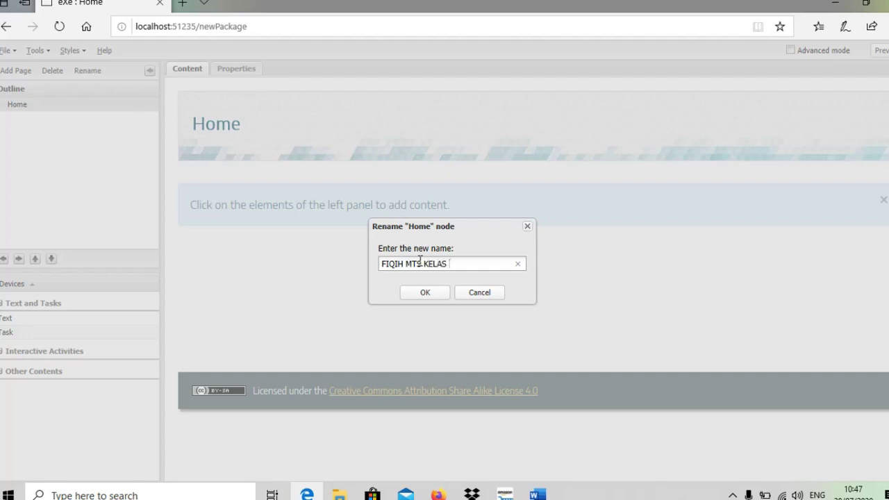
text( 8)
key(BackSpace)
text(7)
click(425, 292)
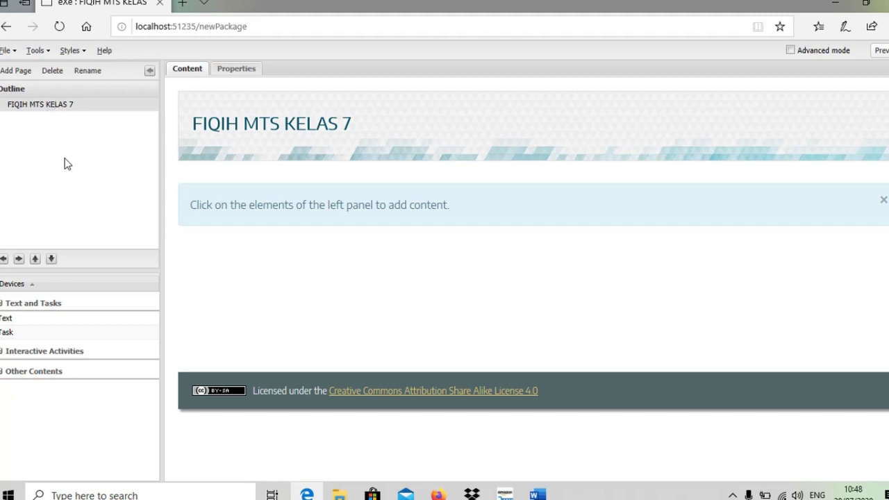
Add a page under FIQIH MTS KELAS 7 and rename it as "Idul Adha"
click(46, 113)
click(19, 73)
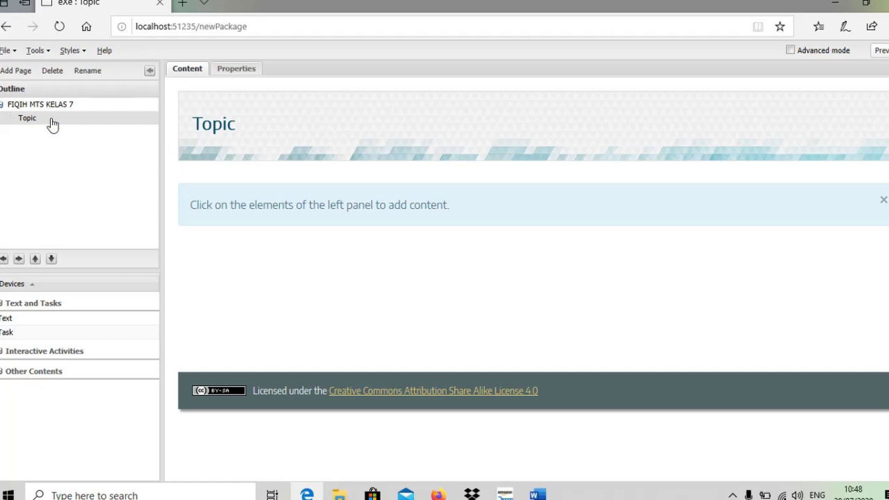
double_click(53, 125)
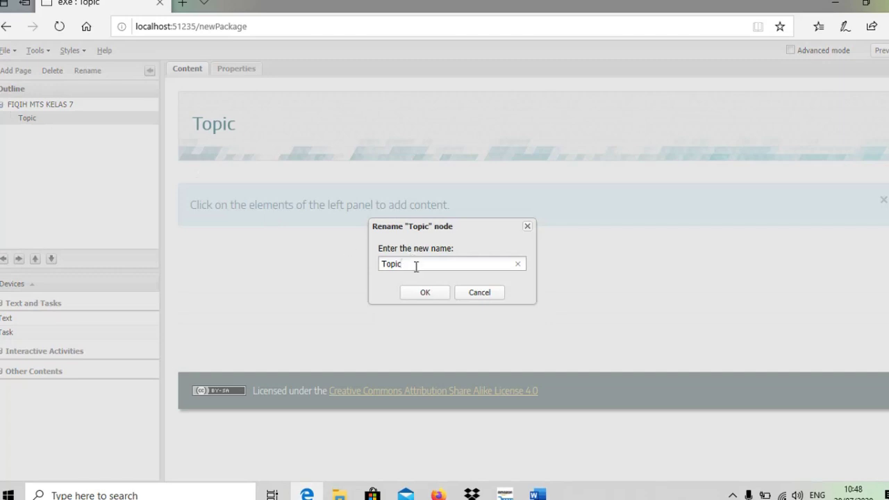
key(BackSpace)
key(BackSpace)
key(BackSpace)
key(BackSpace)
key(BackSpace)
text(Idul Adha)
click(424, 292)
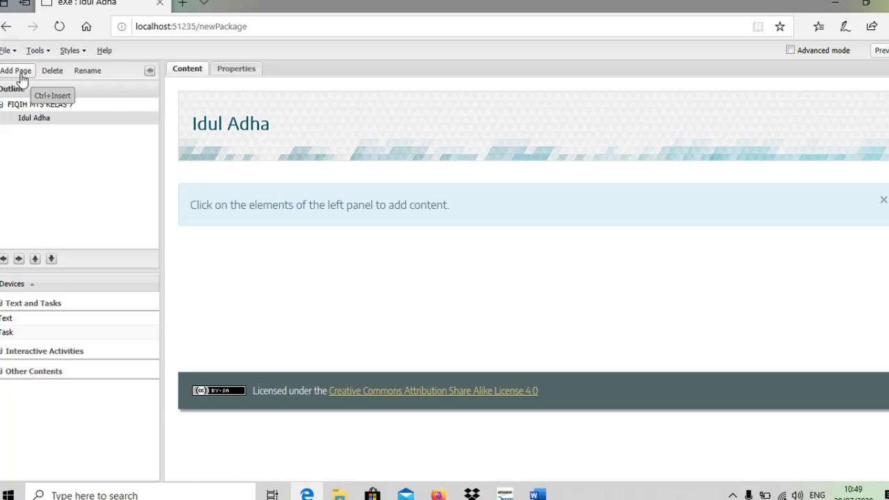
Add a subpage under the Idul Adha page and rename it as "Pengertian"
click(77, 120)
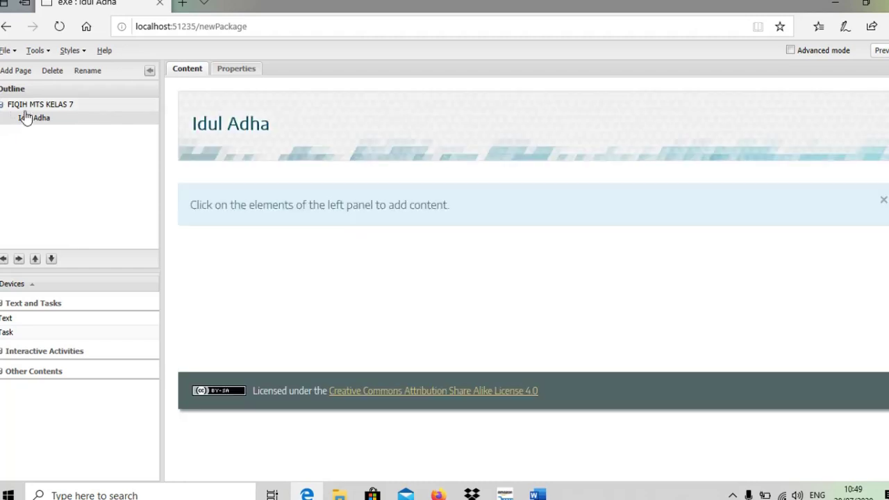
click(31, 106)
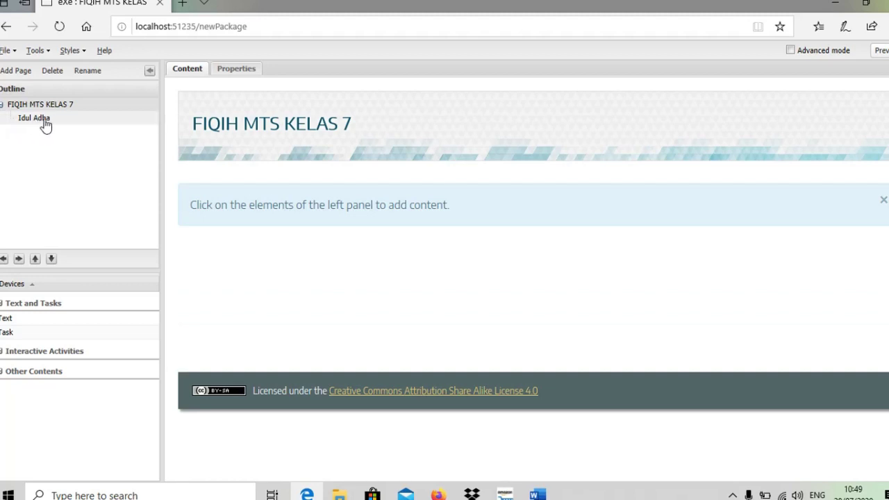
click(43, 122)
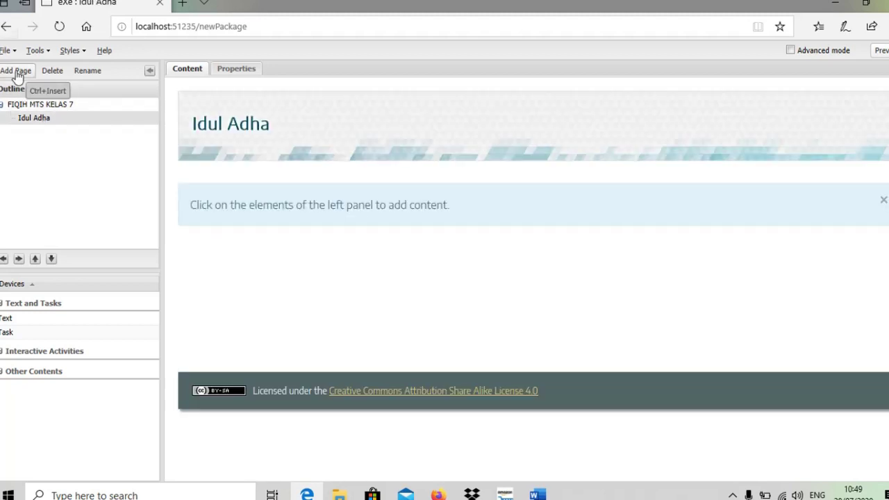
click(17, 72)
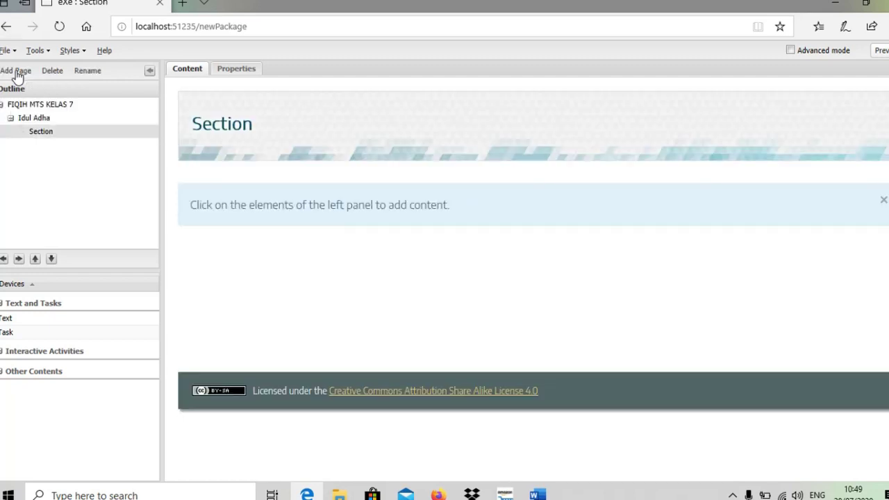
double_click(54, 137)
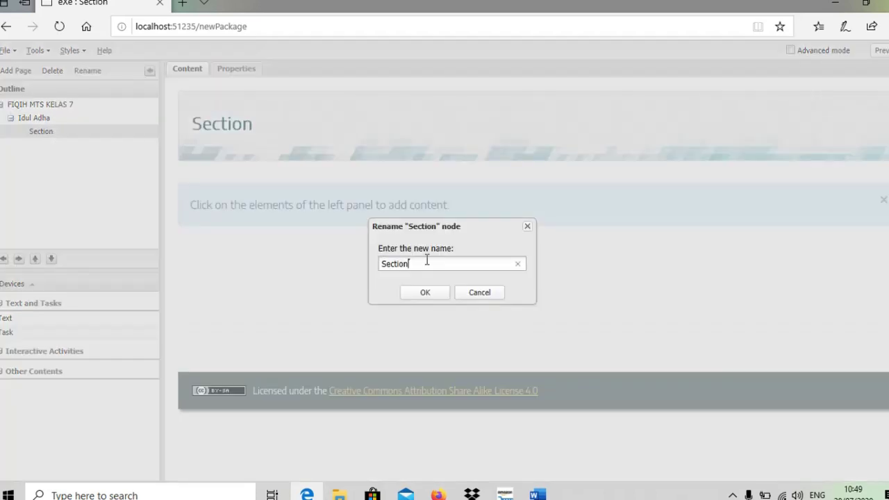
key(BackSpace)
key(BackSpace)
key(BackSpace)
key(BackSpace)
key(BackSpace)
key(BackSpace)
key(BackSpace)
text(Pengertian)
click(426, 299)
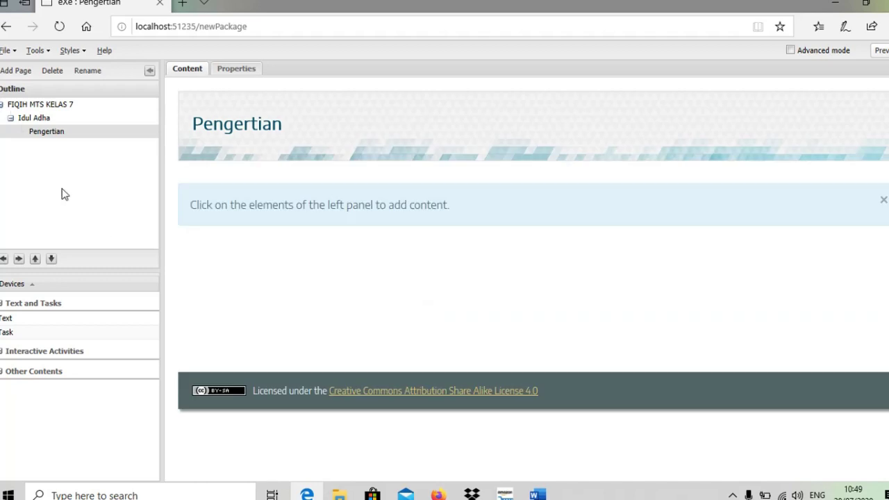
Add a second subpage under the Idul Adha page and rename it as "Tata Cara Shalat Id"
click(52, 123)
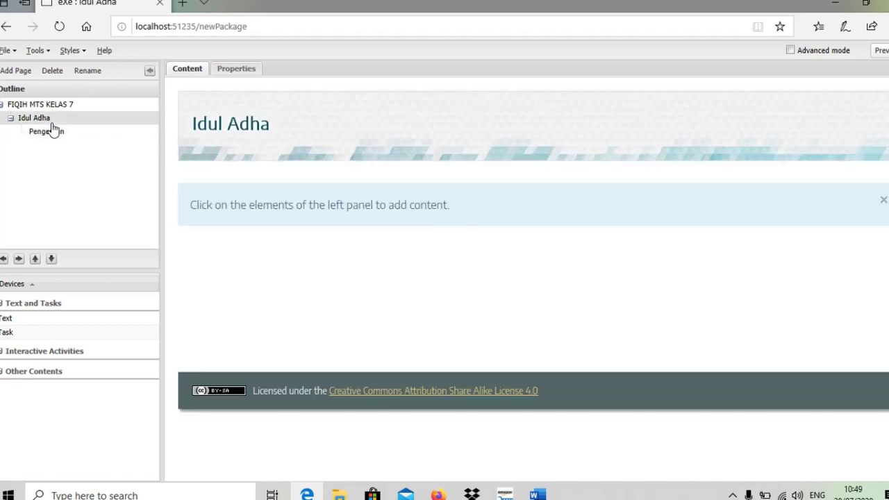
click(14, 72)
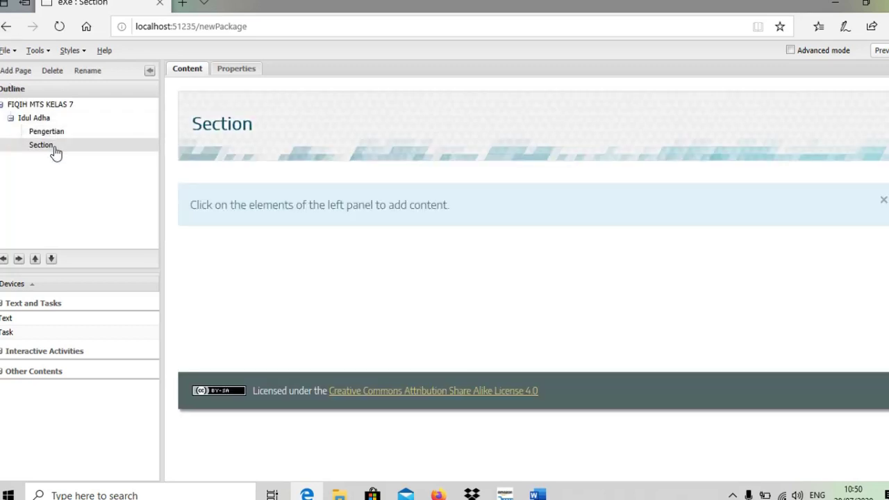
double_click(42, 146)
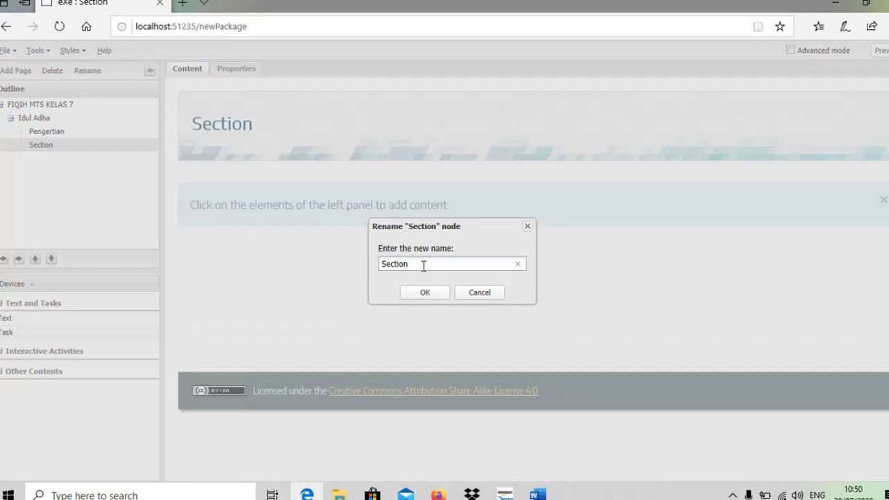
key(BackSpace)
key(BackSpace)
key(BackSpace)
key(BackSpace)
key(BackSpace)
key(BackSpace)
key(BackSpace)
text(ata Cara Shalat Id)
click(430, 294)
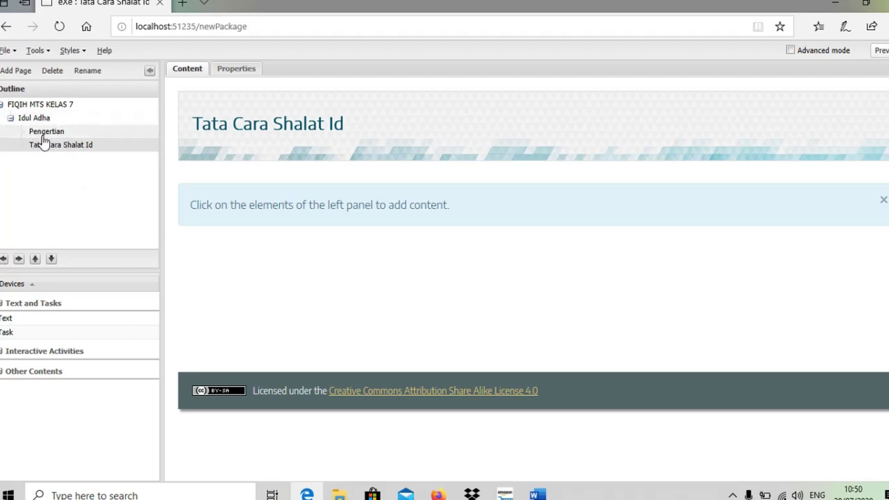
Add a third subpage under the Idul Adha page and rename it as "Tata Cara Penyembelihan"
drag(36, 142, 46, 122)
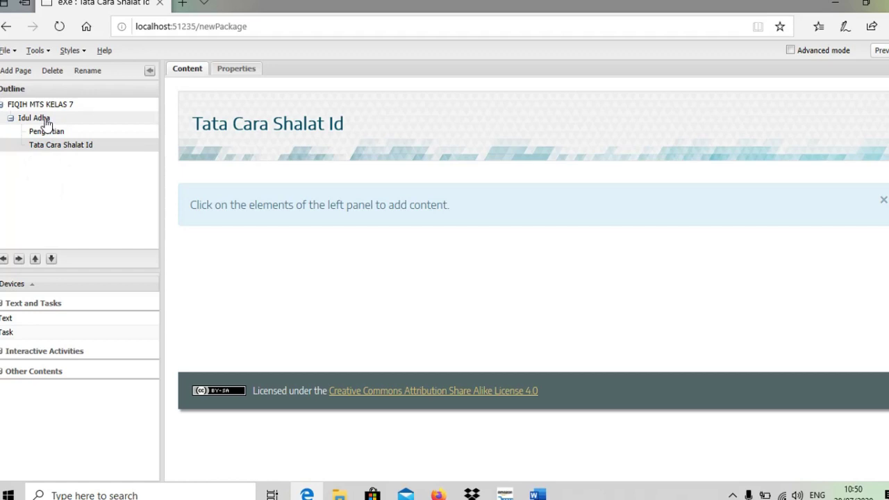
click(45, 120)
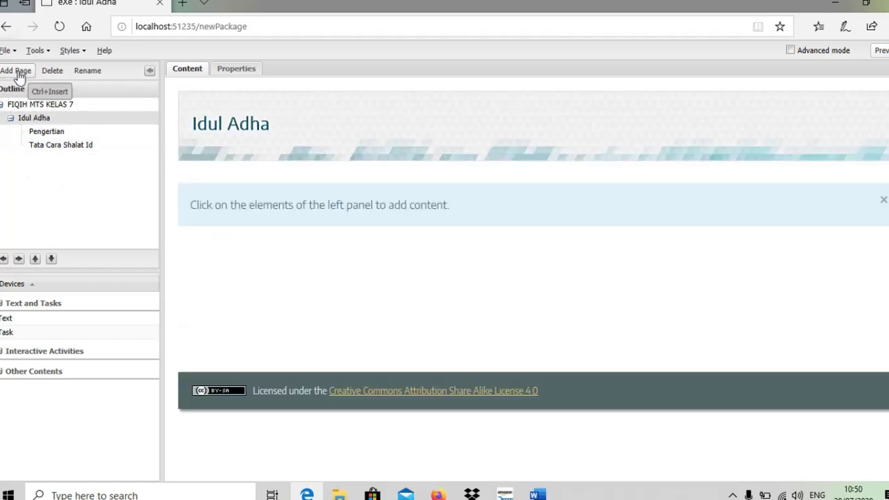
click(18, 72)
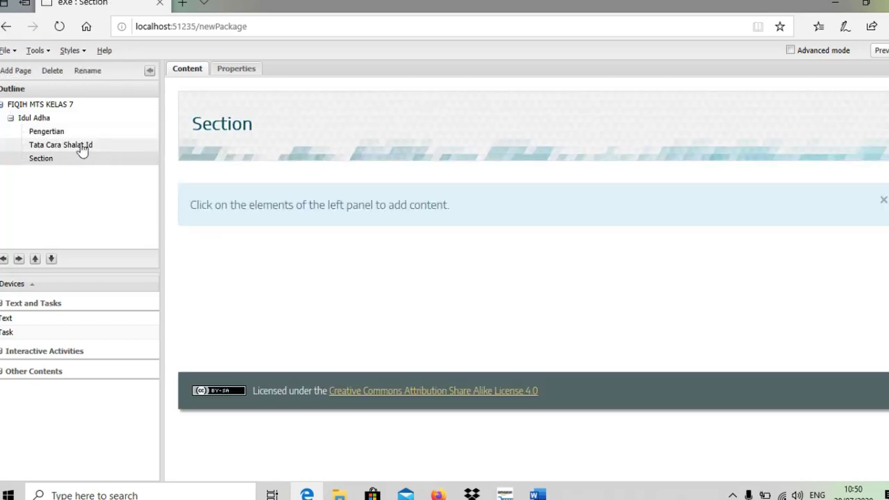
double_click(48, 163)
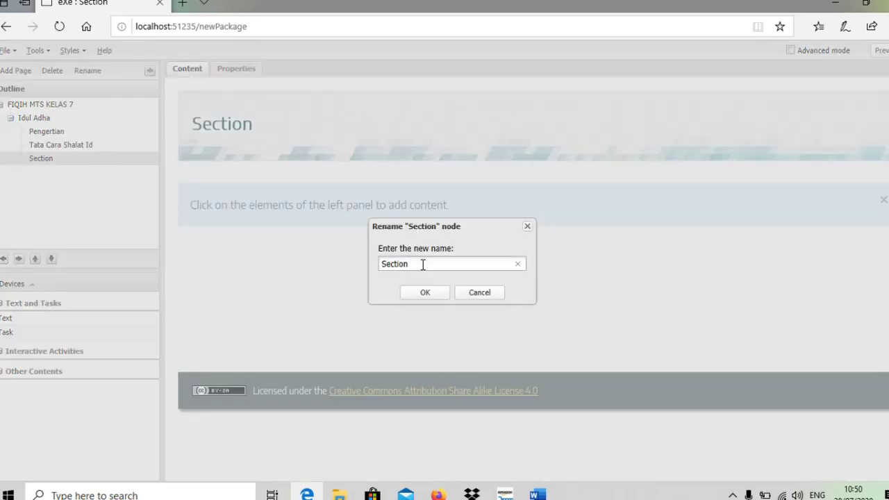
key(BackSpace)
key(BackSpace)
key(BackSpace)
key(BackSpace)
key(BackSpace)
key(BackSpace)
key(BackSpace)
text(Tata Cara Penyembelihan)
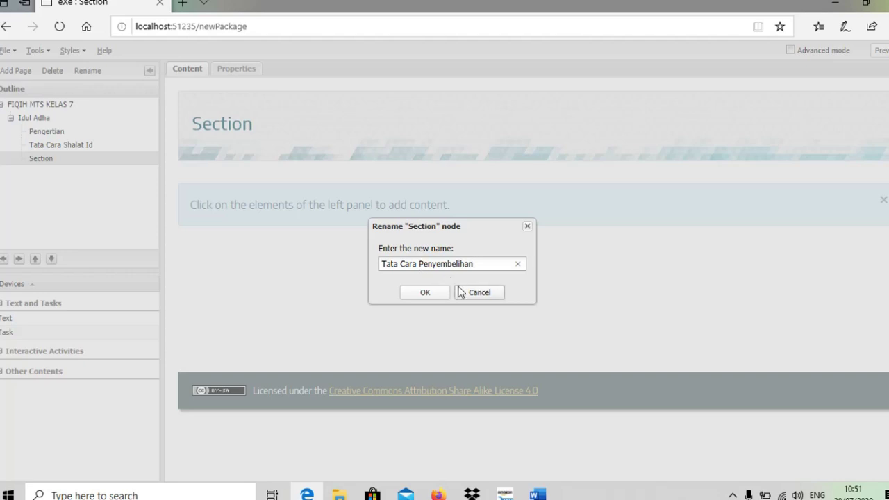
click(409, 295)
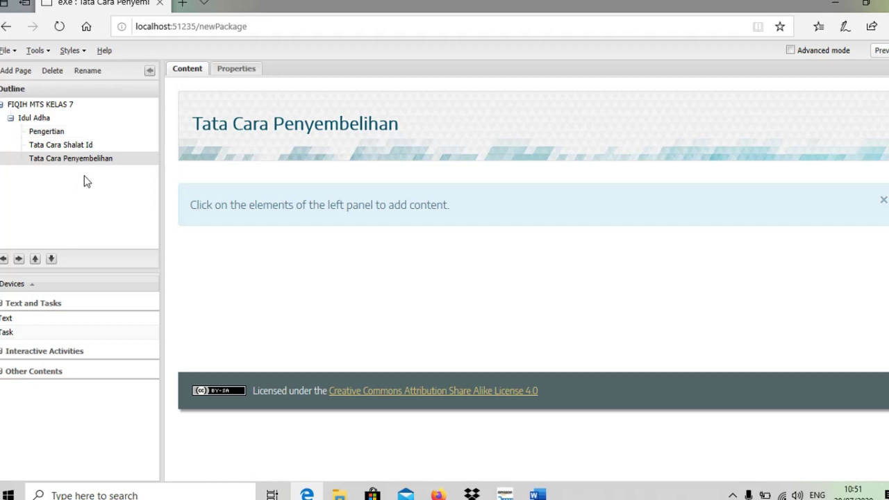
Add a fourth subpage under the Idul Adha page and rename it as "Latihan"
click(72, 121)
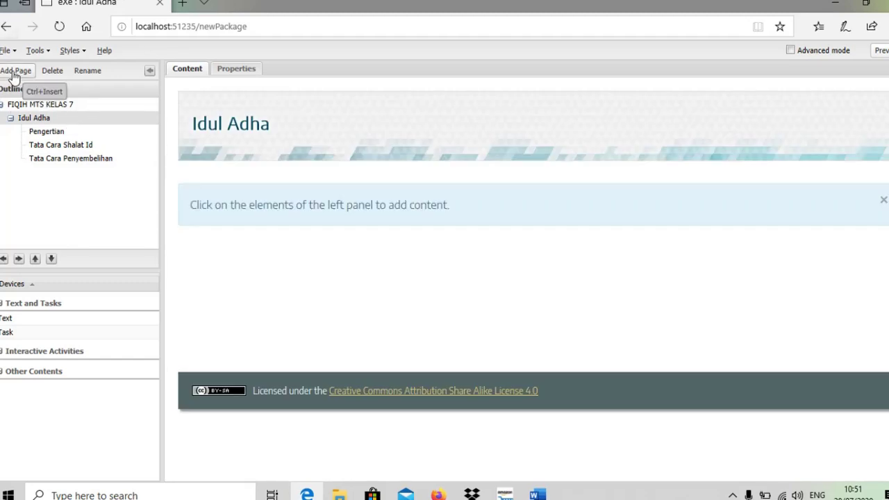
click(14, 71)
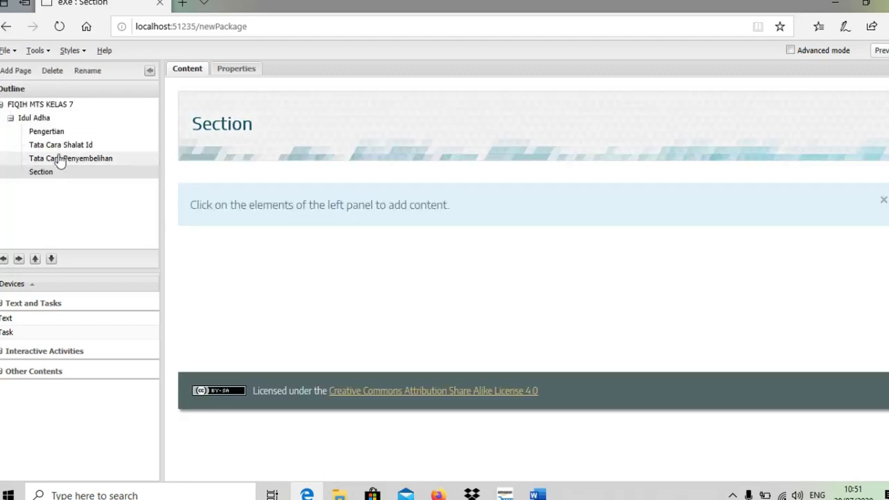
double_click(67, 178)
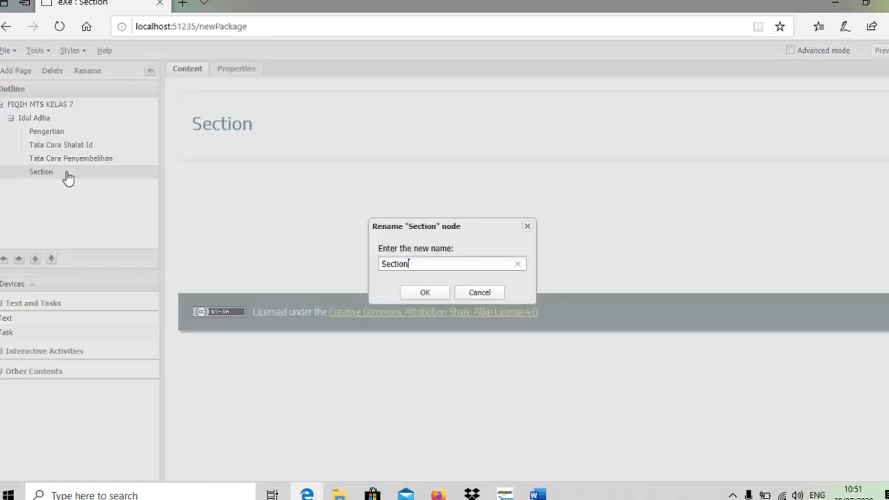
key(BackSpace)
key(BackSpace)
key(BackSpace)
key(BackSpace)
key(BackSpace)
key(BackSpace)
key(BackSpace)
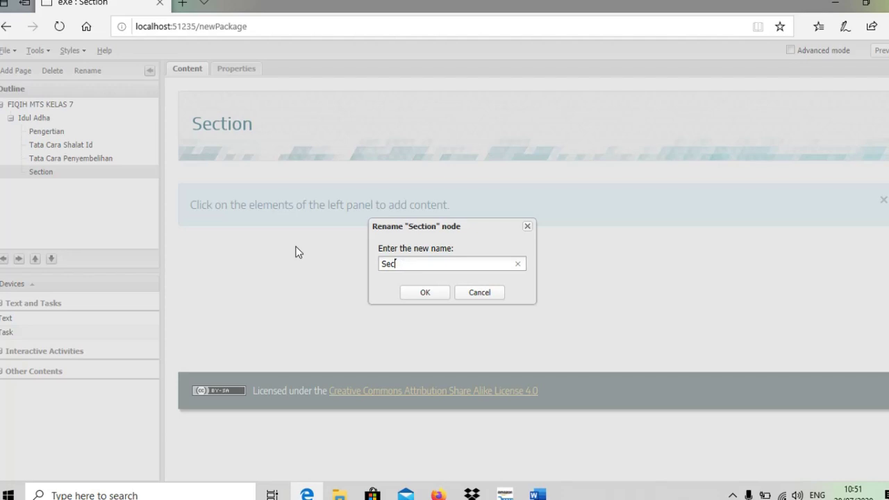
text(Latihan)
click(444, 294)
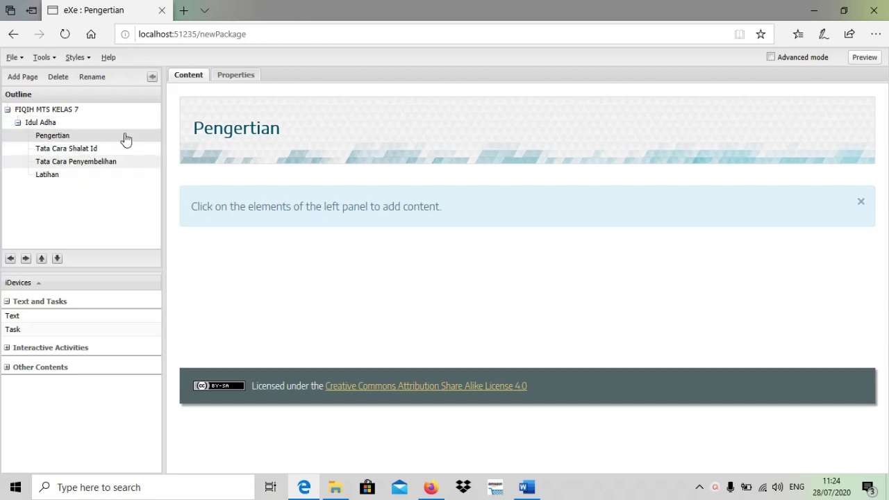
Add a Text iDevice to the Pengertian page and place the cursor in its text body
click(80, 141)
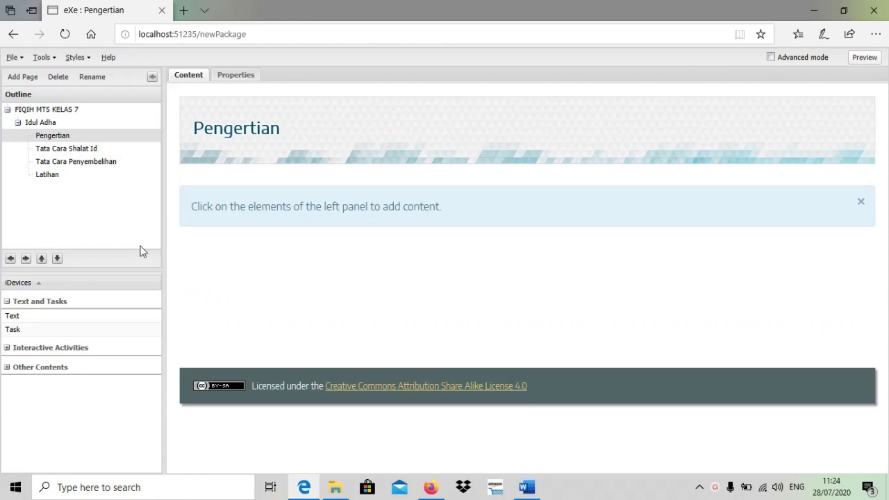
click(11, 315)
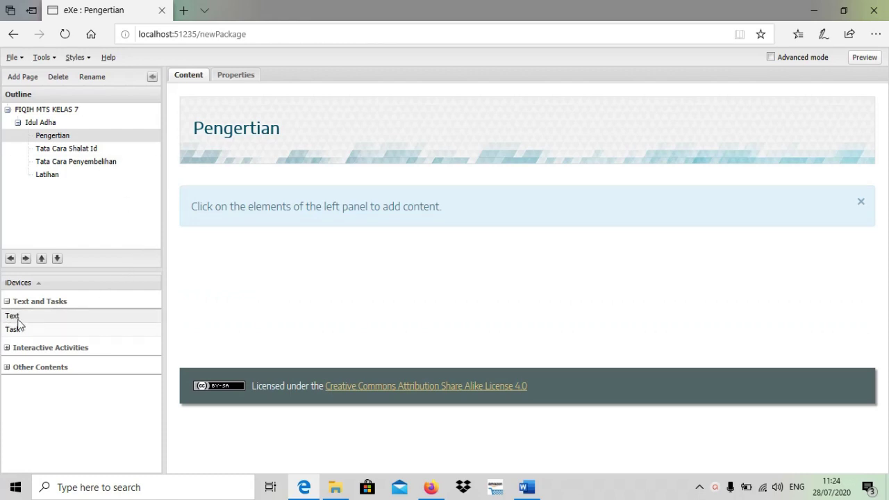
click(18, 318)
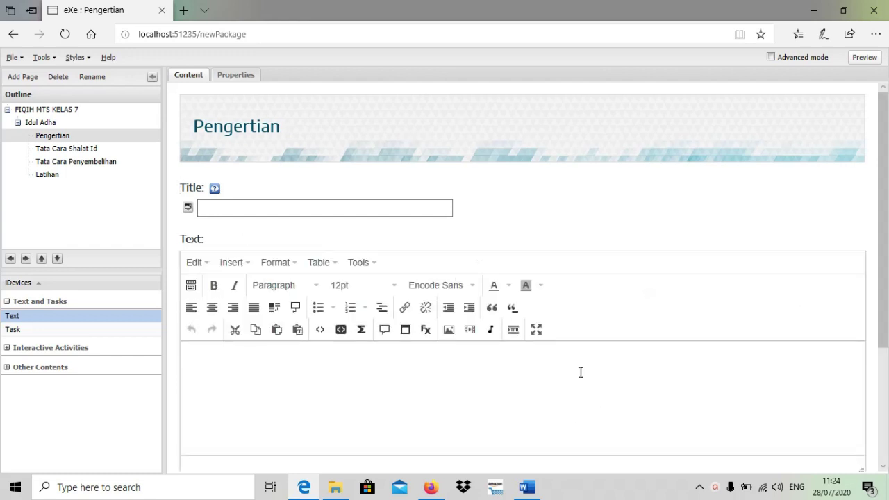
click(581, 372)
text(asda)
key(BackSpace)
key(BackSpace)
key(BackSpace)
key(BackSpace)
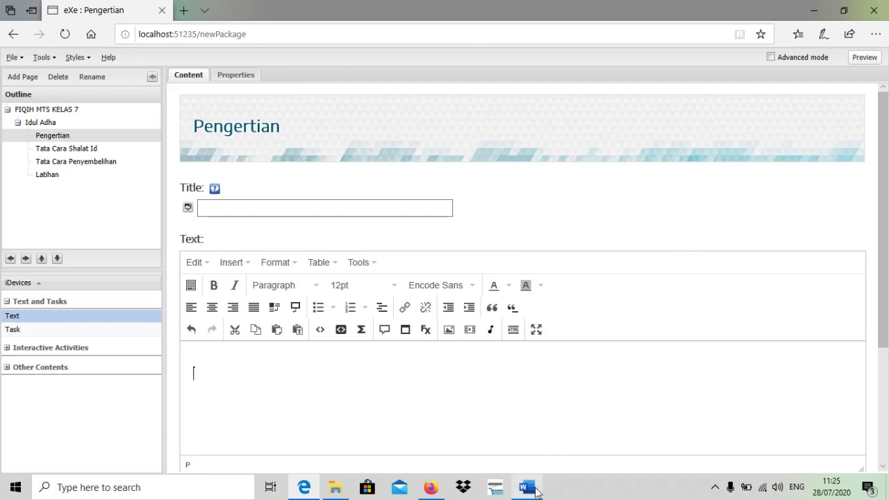
Switch to the IDUL ADHHA document in Word, copy the two paragraphs under "Pengertian Idul Adha", and return to eXeLearning
mouse_move(532, 490)
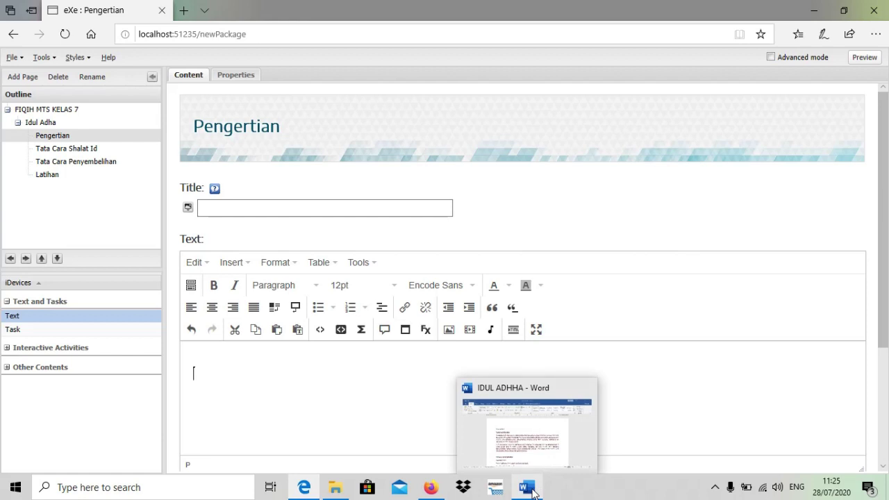
click(532, 492)
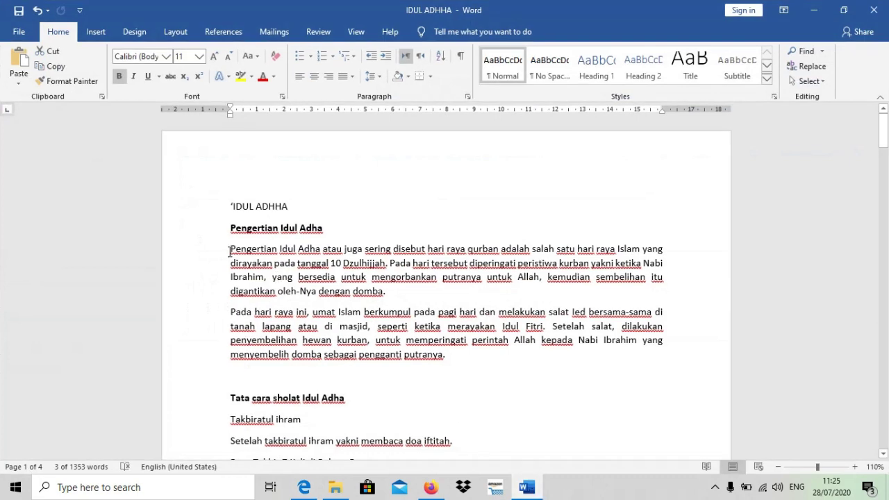
drag(229, 248, 473, 362)
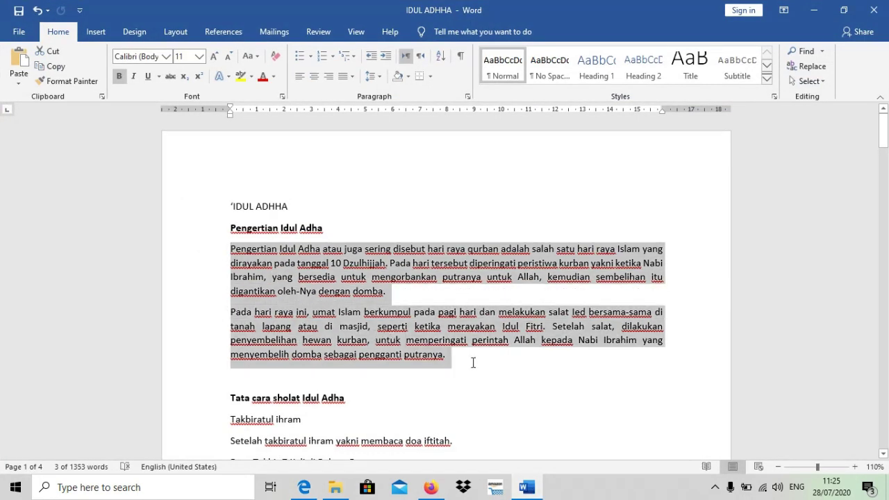
key(ctrl+c)
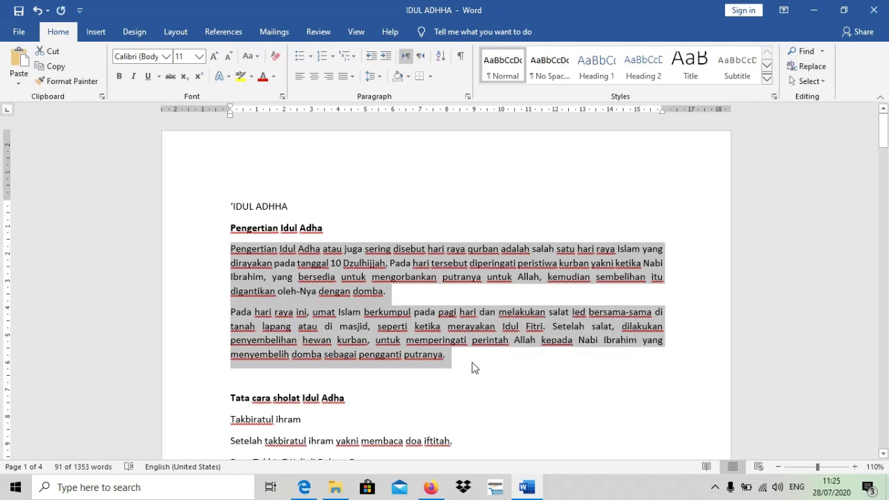
mouse_move(522, 491)
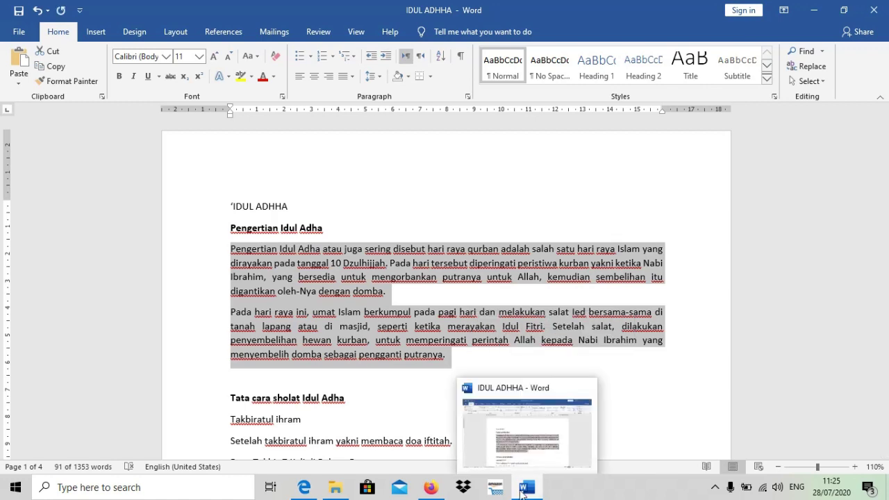
click(813, 11)
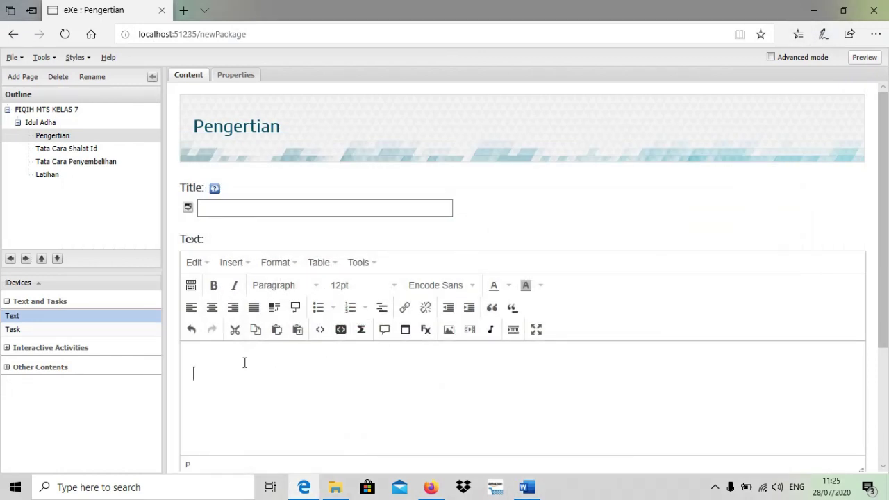
Paste the copied paragraphs into the text body of the Pengertian page and save the Text iDevice
key(ctrl+v)
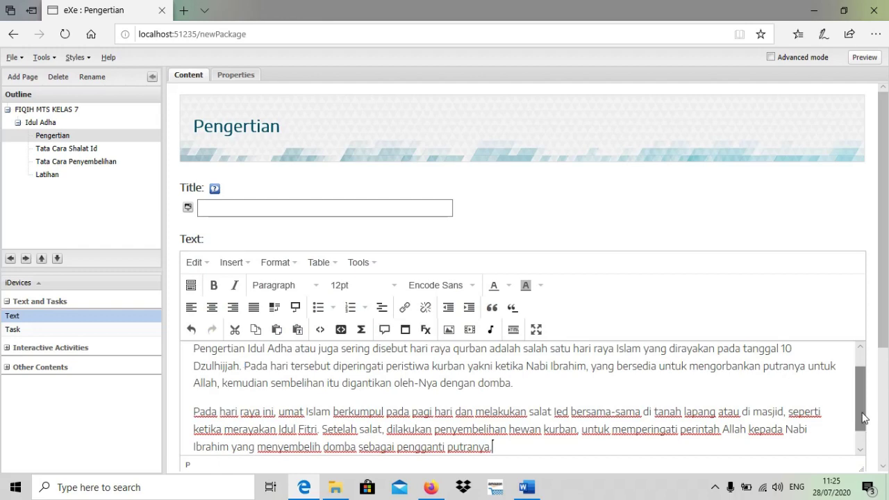
scroll(864, 401, up, 2)
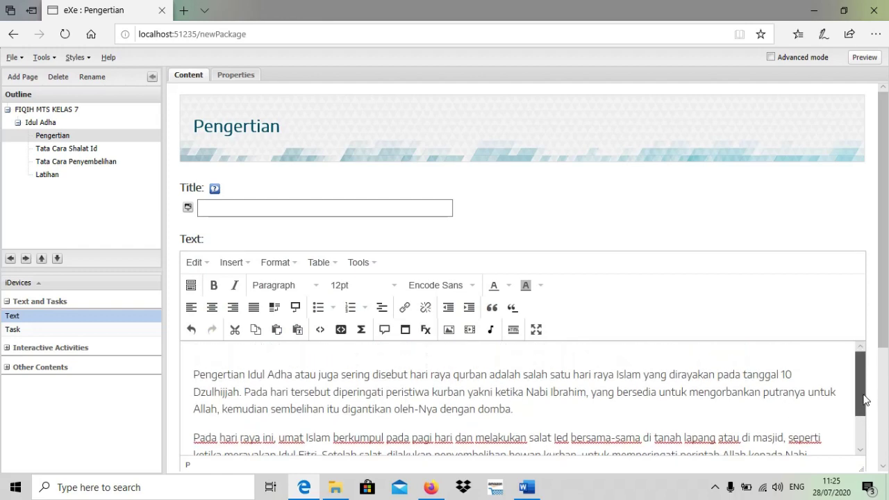
drag(865, 389, 879, 432)
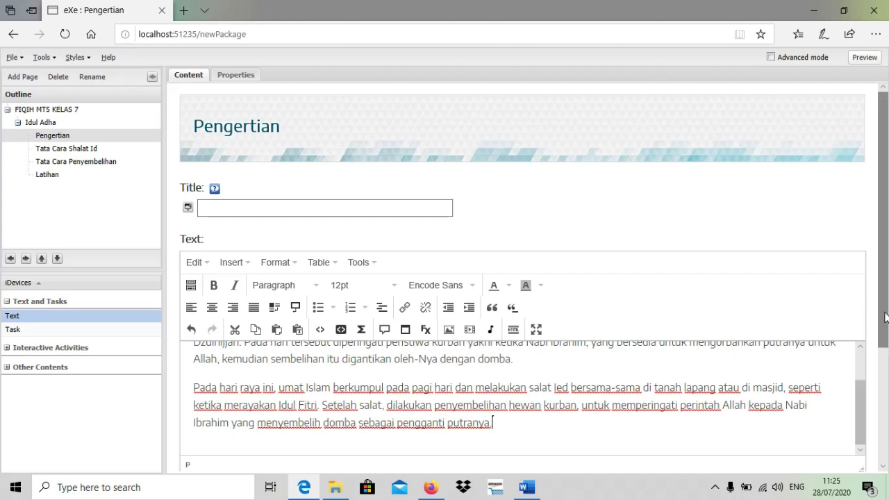
drag(885, 317, 884, 404)
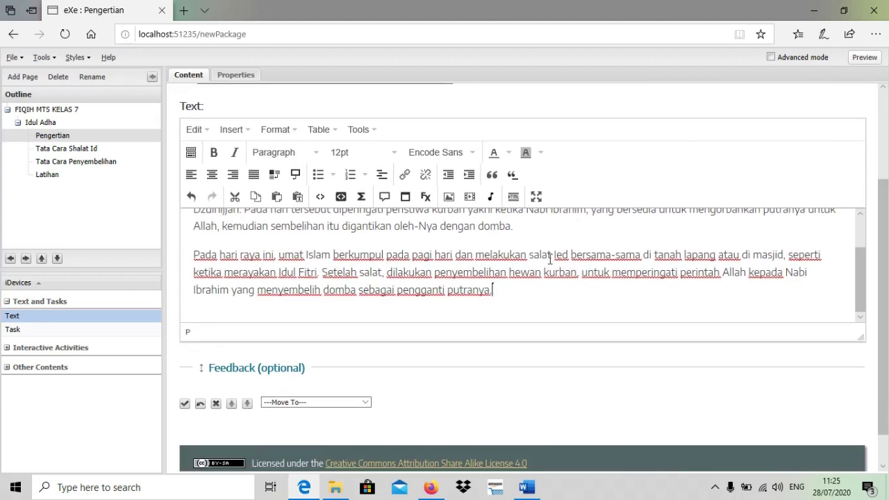
click(184, 404)
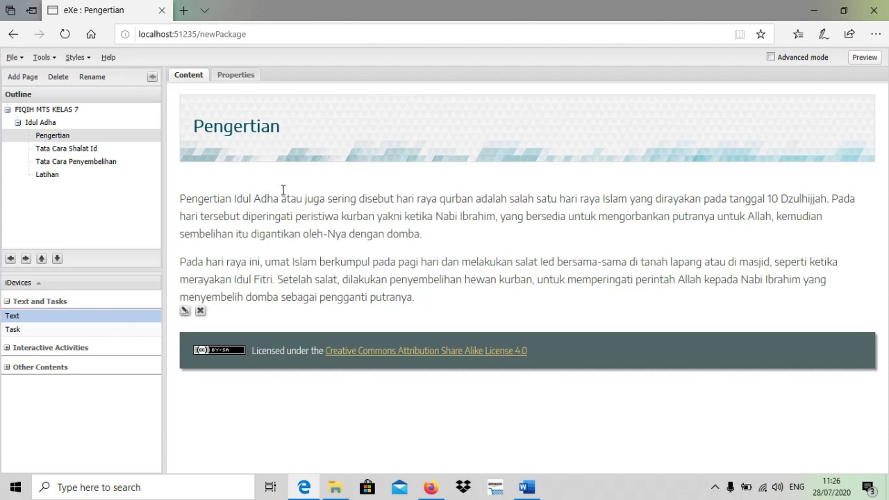
Add a Text iDevice to the Tata Cara Shalat Id page and start a new line in its text body
click(89, 150)
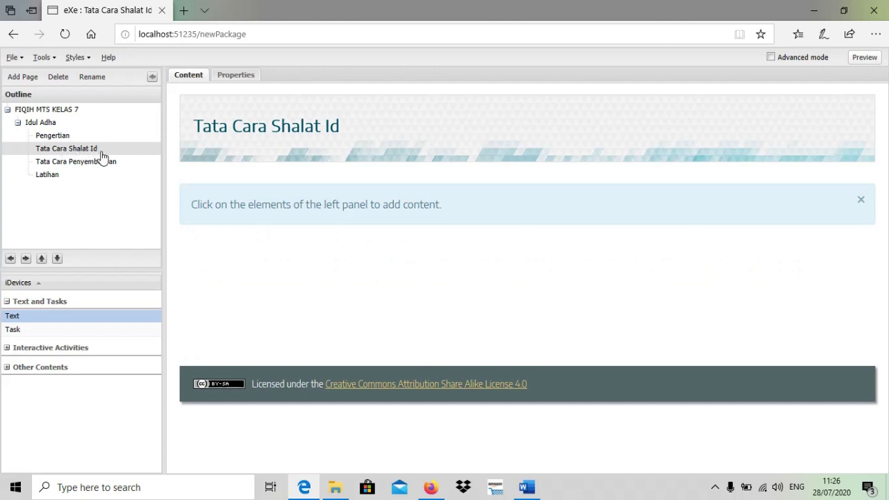
click(21, 318)
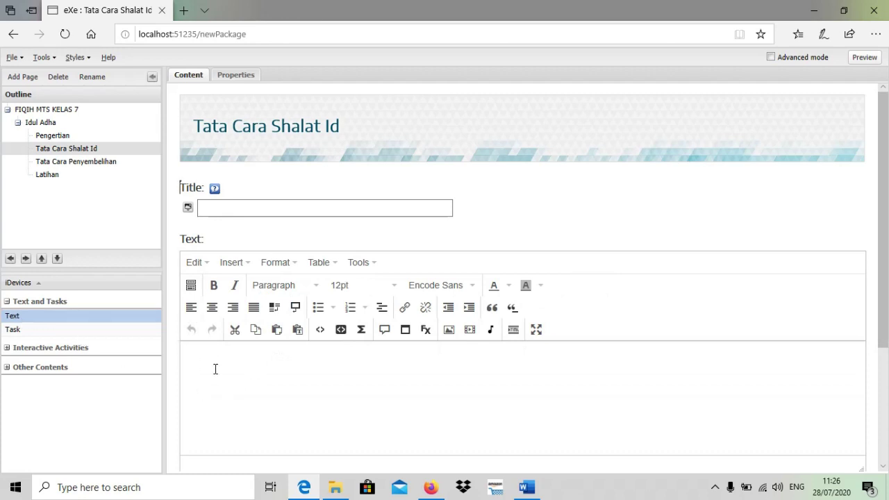
click(215, 369)
key(Return)
Switch to Word, copy the Idul Adha prayer text that ends just before "Penyembelihan Hewan Qurban", and return to eXeLearning
click(528, 489)
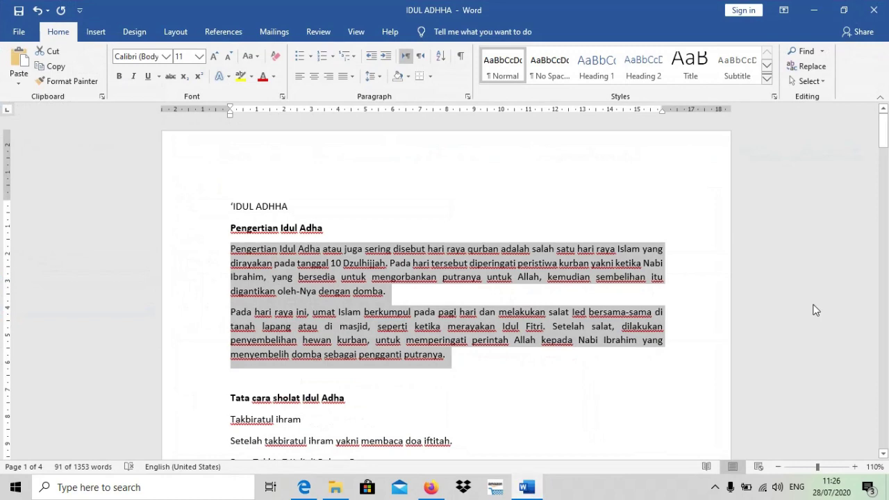
drag(883, 132, 884, 158)
drag(230, 177, 430, 174)
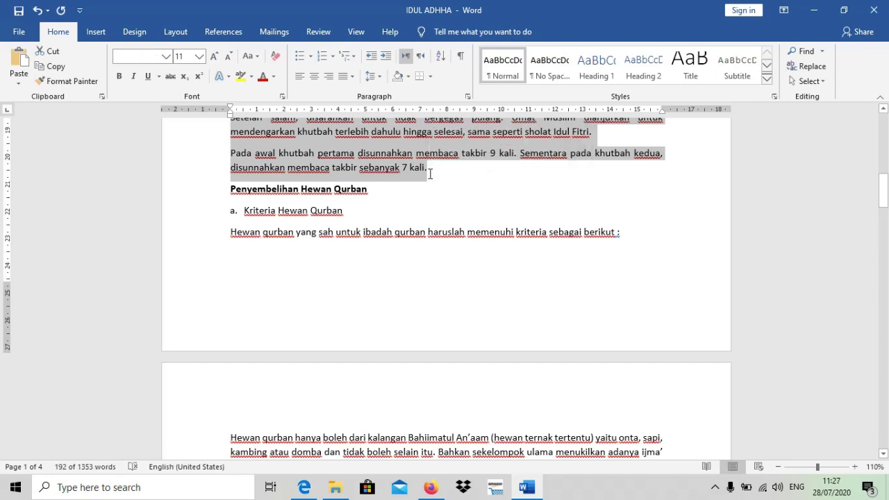
click(816, 18)
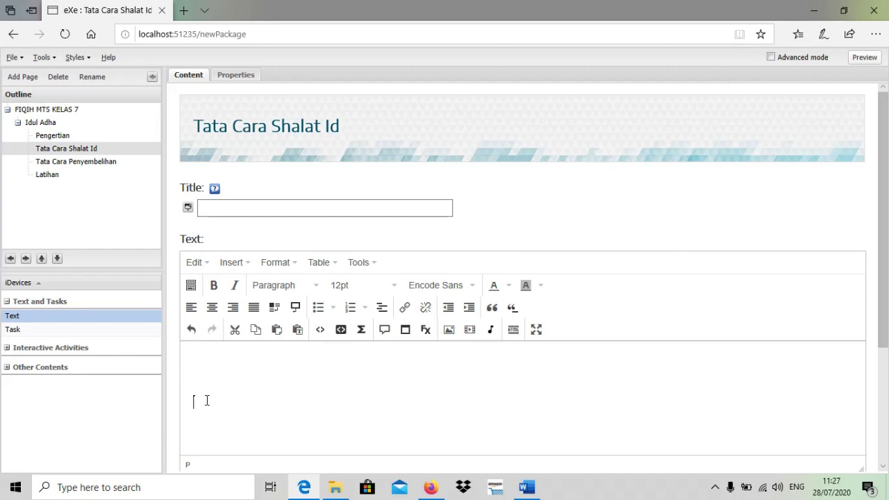
Paste the copied prayer text into the text body of the Tata Cara Shalat Id page and remove the blank line above "Takbiratul ihram"
key(ctrl+v)
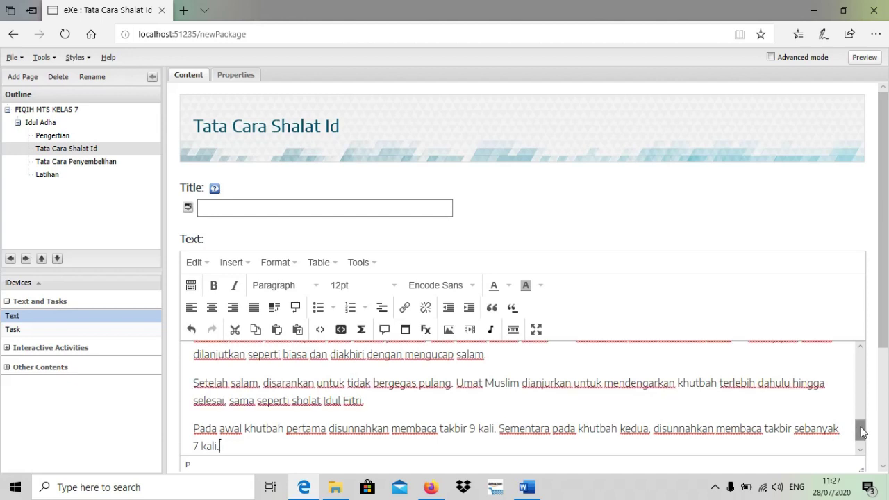
drag(862, 430, 868, 356)
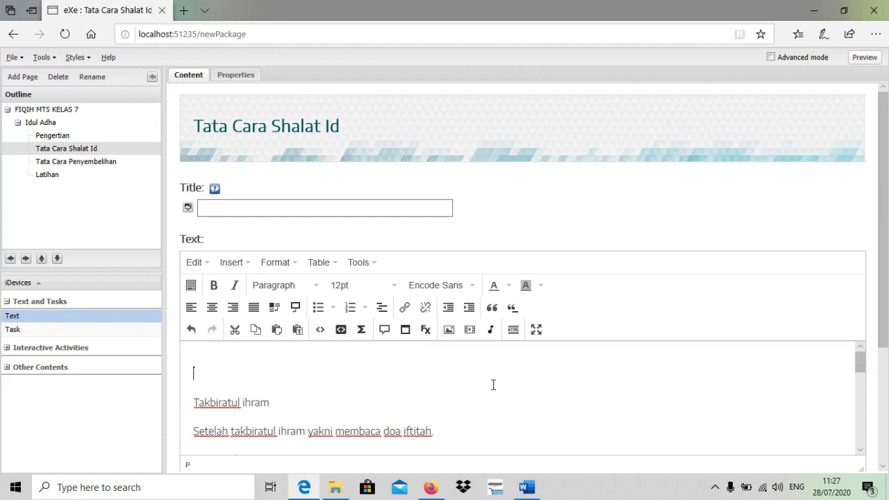
key(BackSpace)
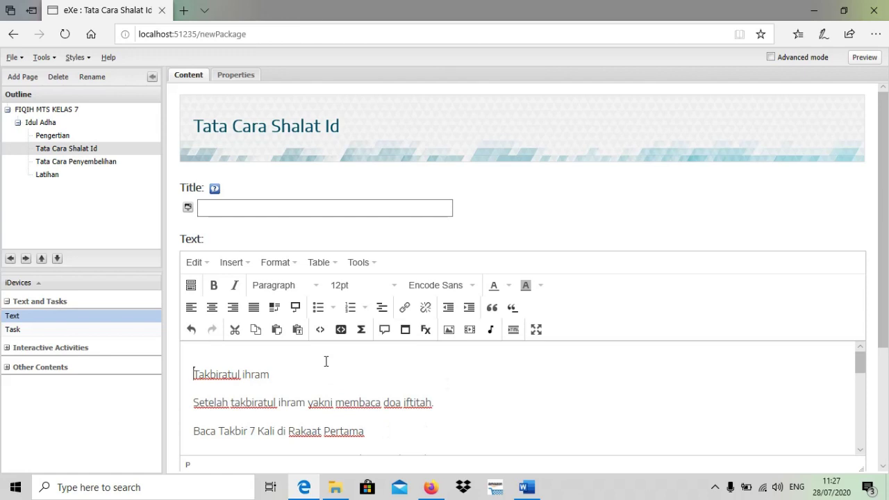
key(End)
drag(861, 361, 863, 432)
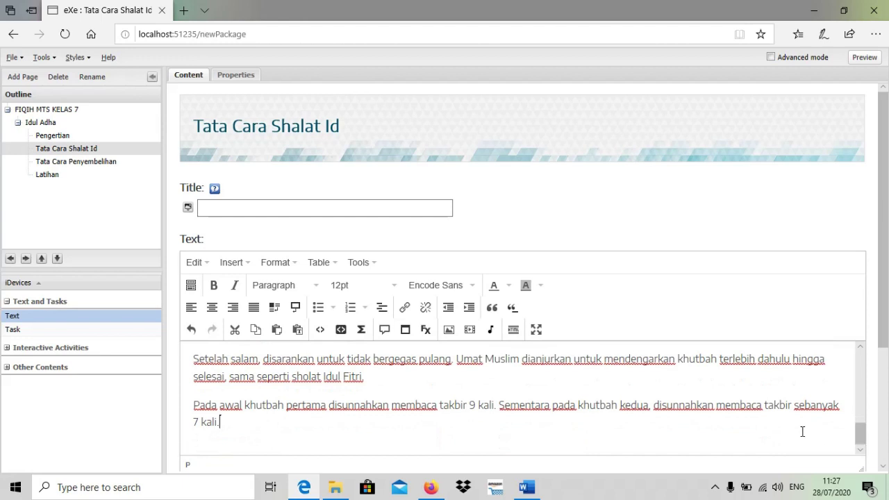
Embed the video "praktek _ tata cara sholat idul adha.webm" on a new line below the last paragraph
key(Return)
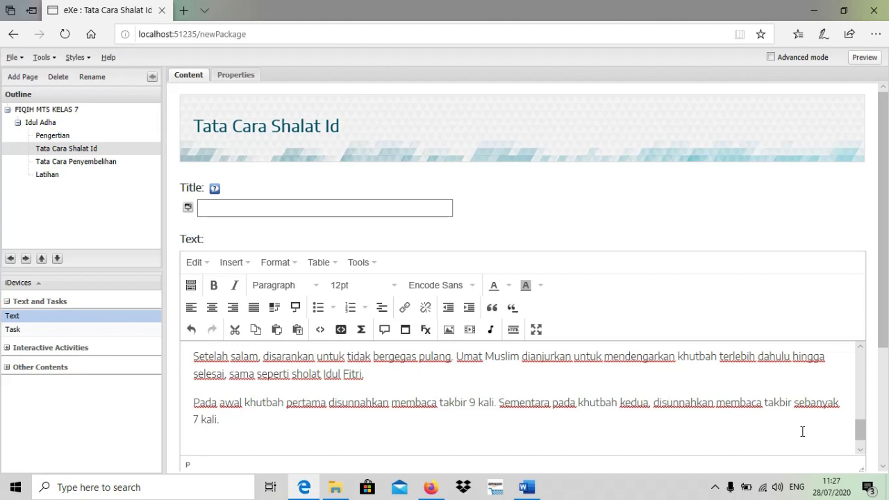
click(470, 331)
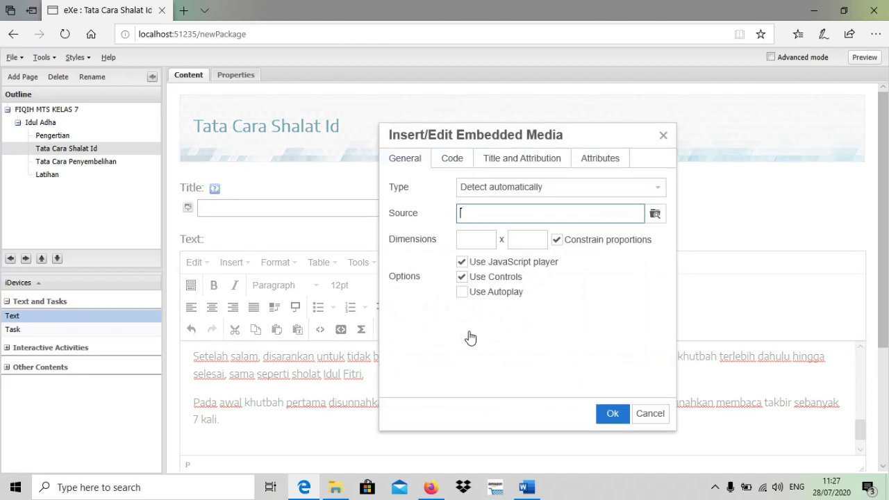
click(657, 216)
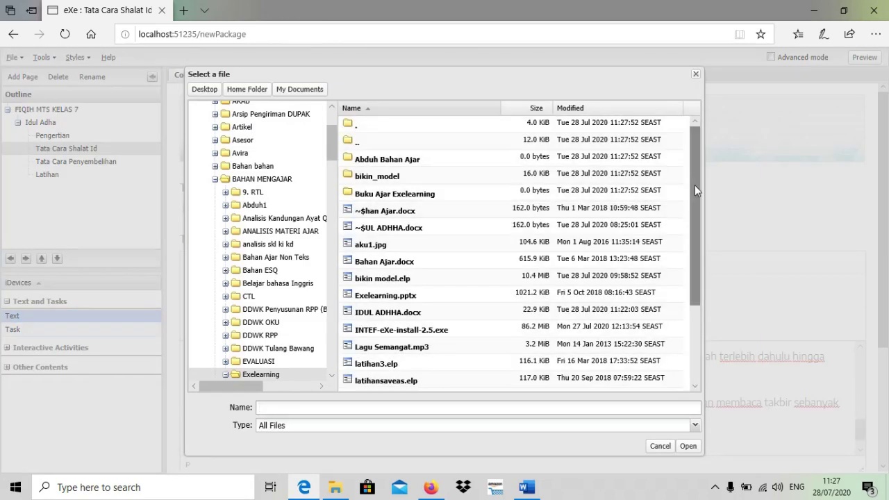
drag(694, 185, 711, 289)
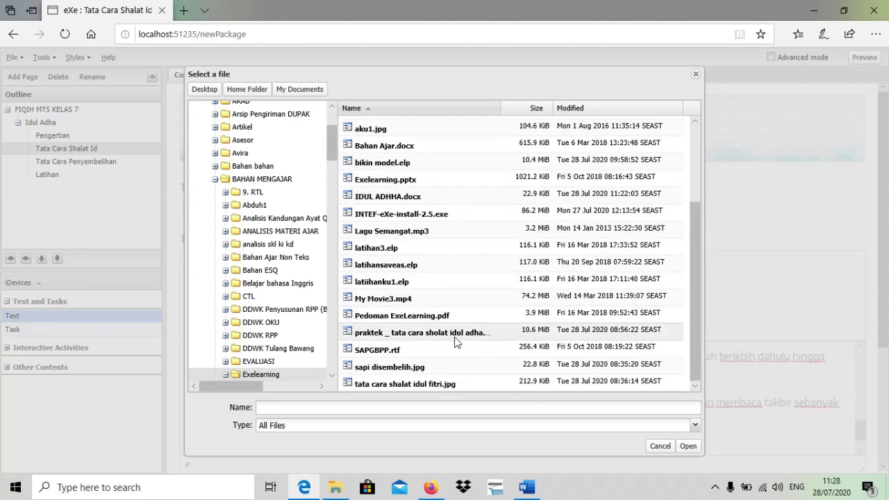
click(455, 338)
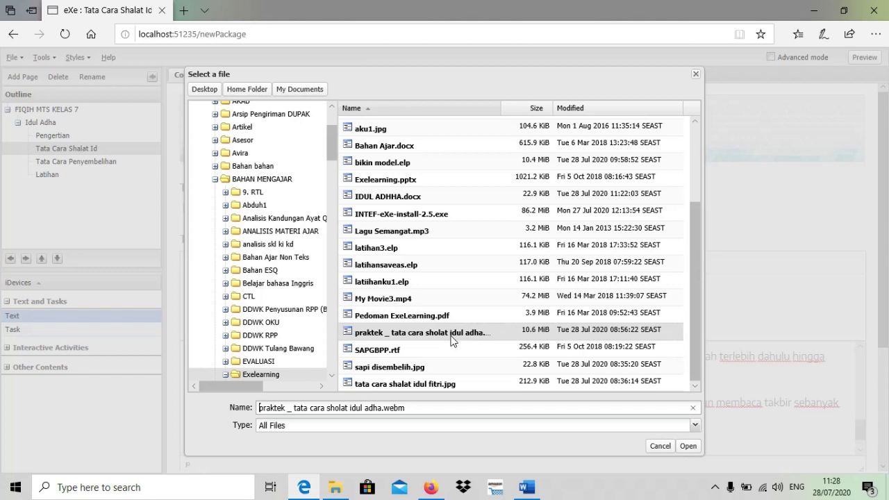
click(690, 449)
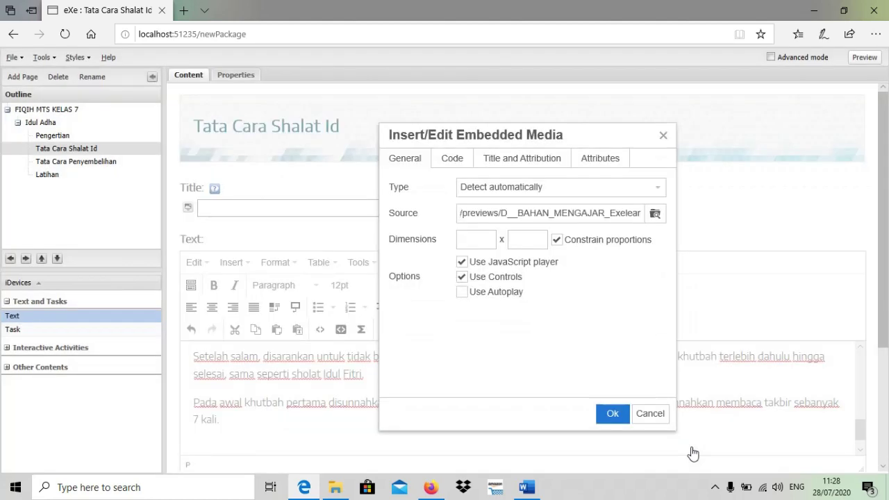
click(614, 415)
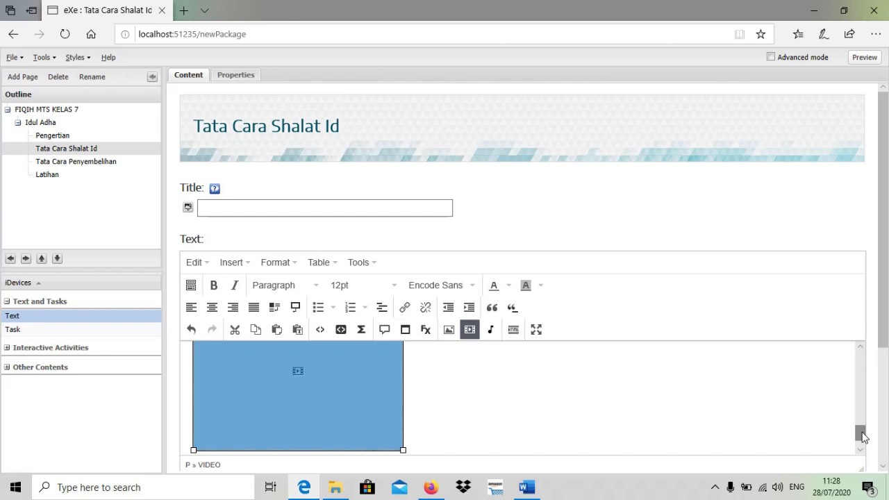
mouse_move(863, 435)
mouse_down()
mouse_move(863, 416)
mouse_move(865, 431)
mouse_up()
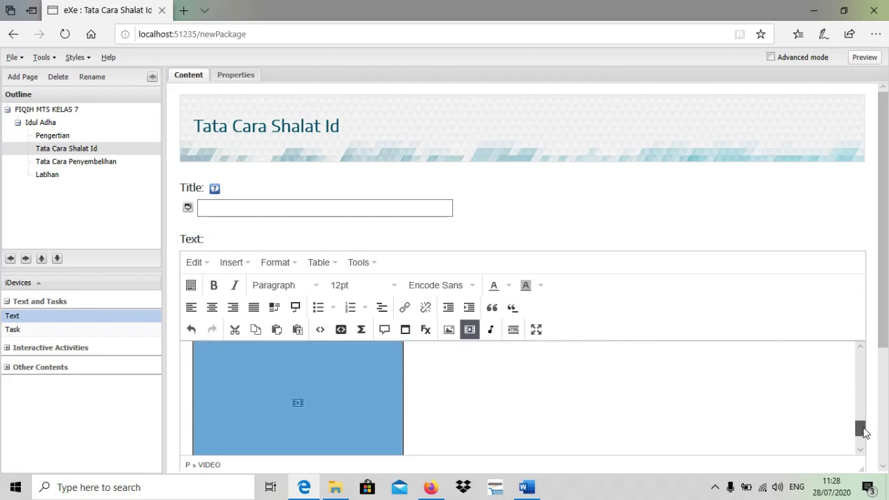
click(786, 414)
scroll(786, 414, down, 1)
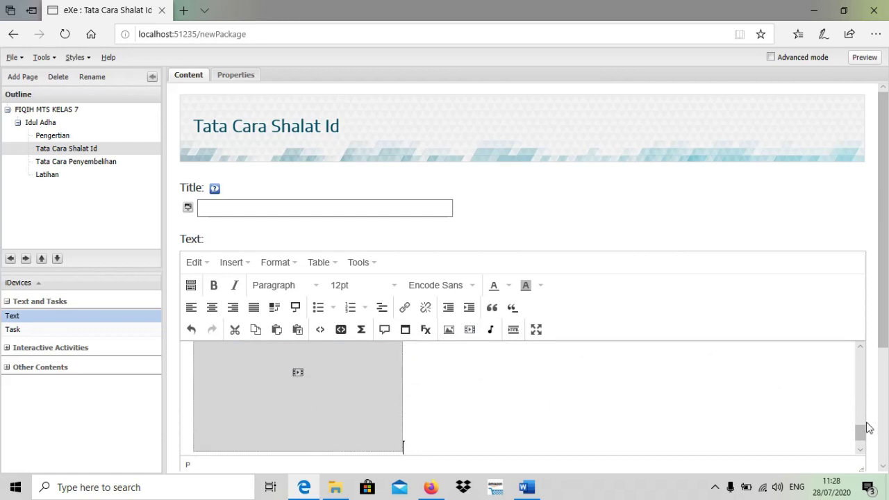
mouse_move(859, 441)
mouse_down()
mouse_move(859, 391)
mouse_move(861, 437)
mouse_up()
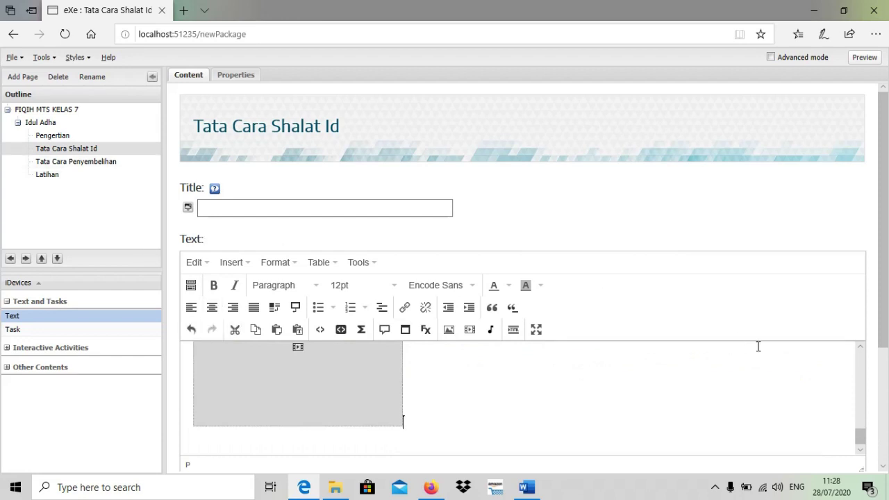
Save the Text iDevice of the Tata Cara Shalat Id page and check its text and embedded video
scroll(866, 379, up, 5)
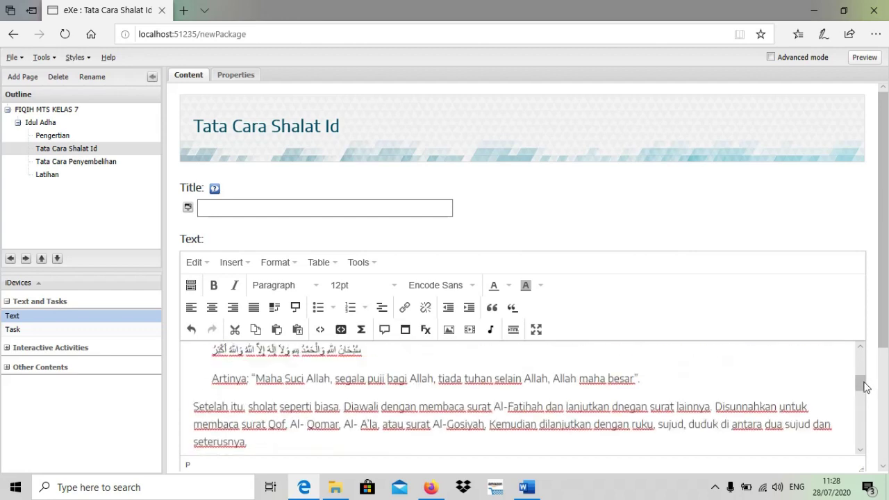
scroll(886, 329, down, 2)
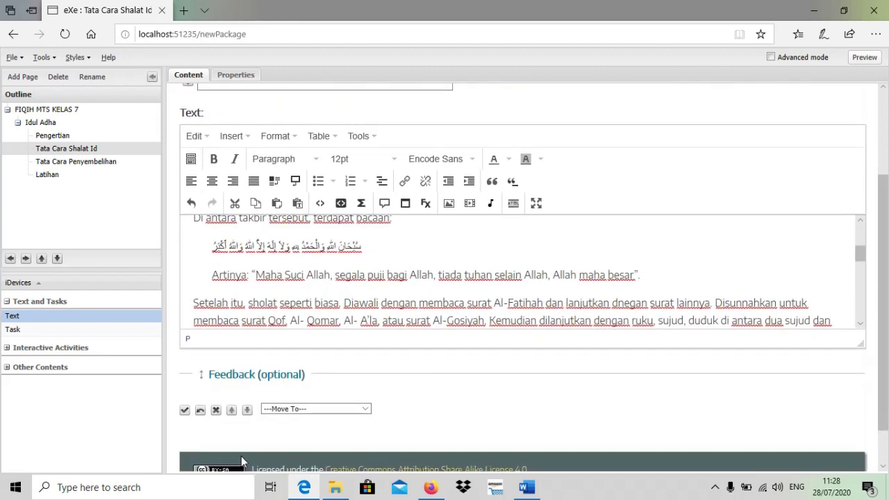
click(184, 411)
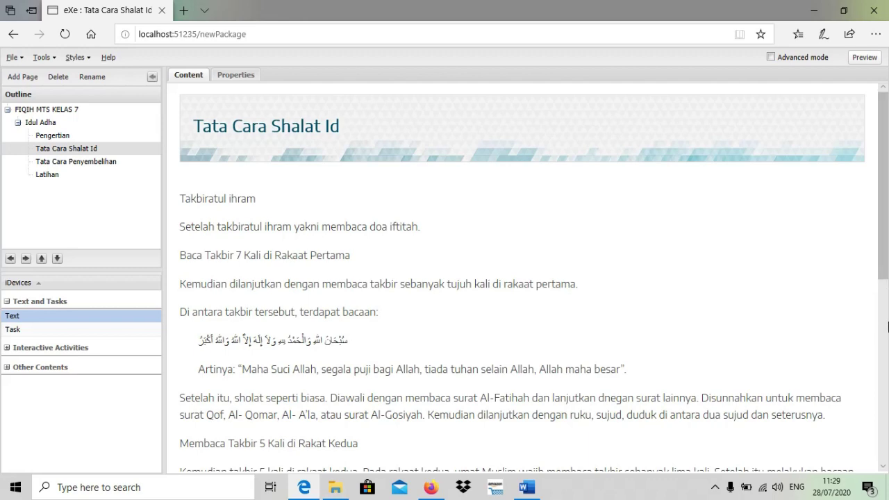
drag(884, 259, 886, 412)
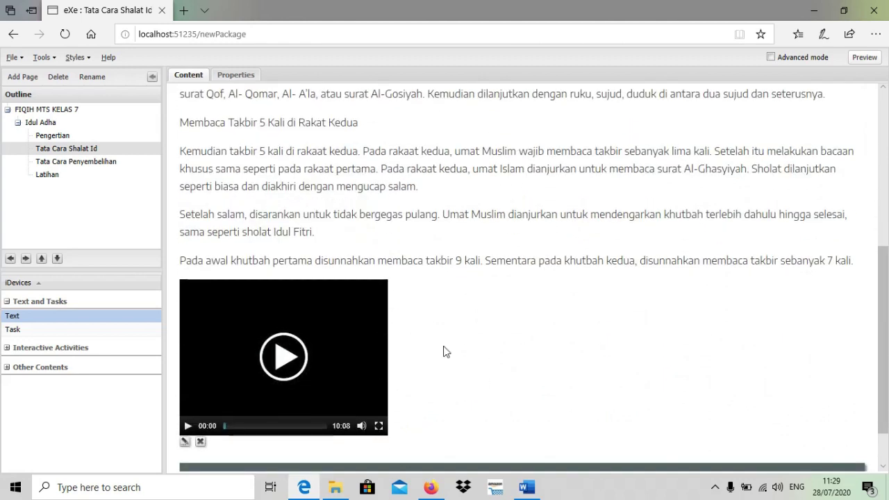
Add a Text iDevice to the Tata Cara Penyembelihan page, and in Word copy the text from "Kriteria Hewan Qurban" onward
click(103, 166)
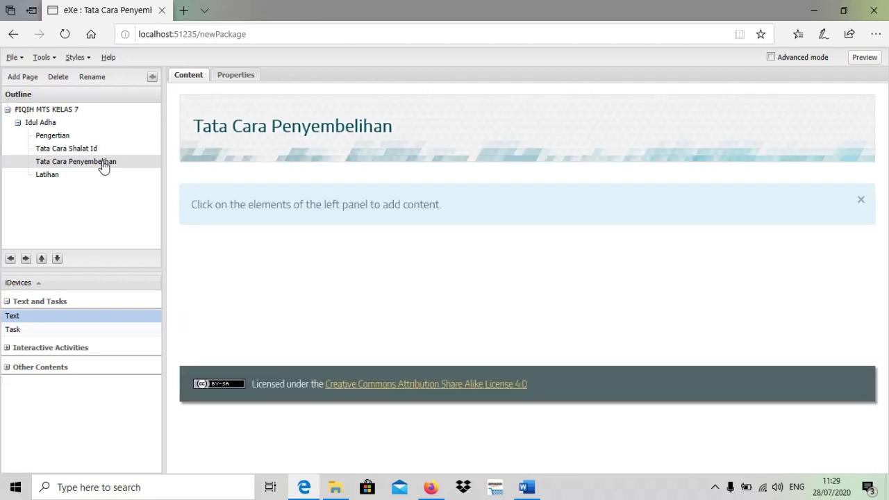
click(29, 321)
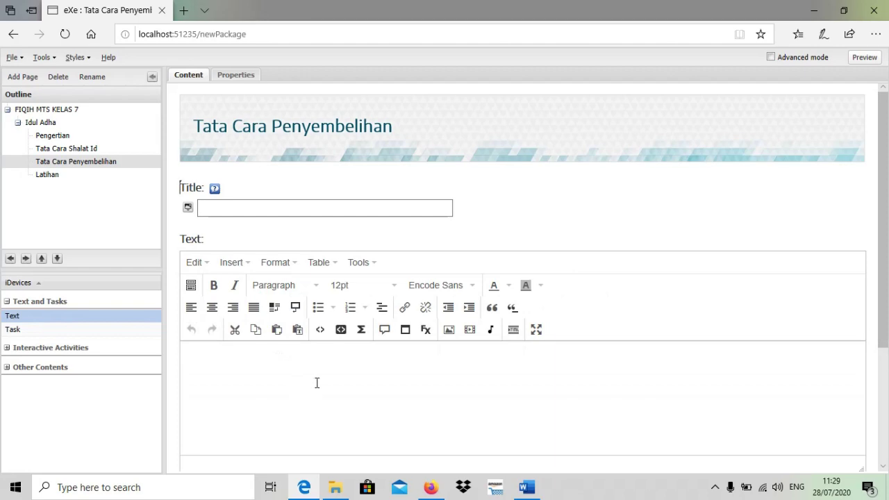
mouse_move(531, 491)
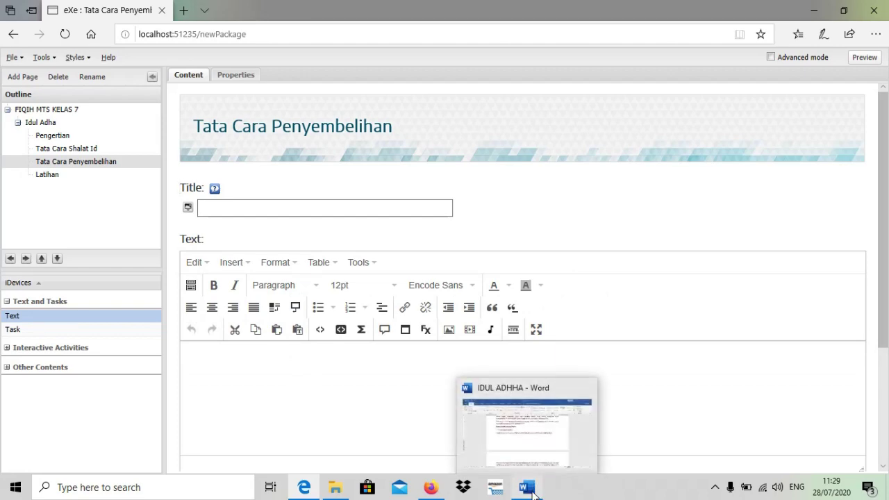
click(529, 489)
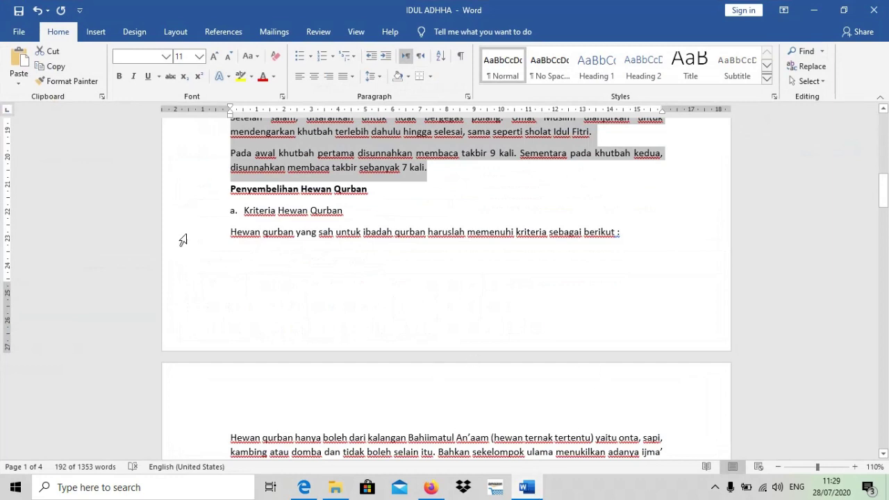
click(233, 210)
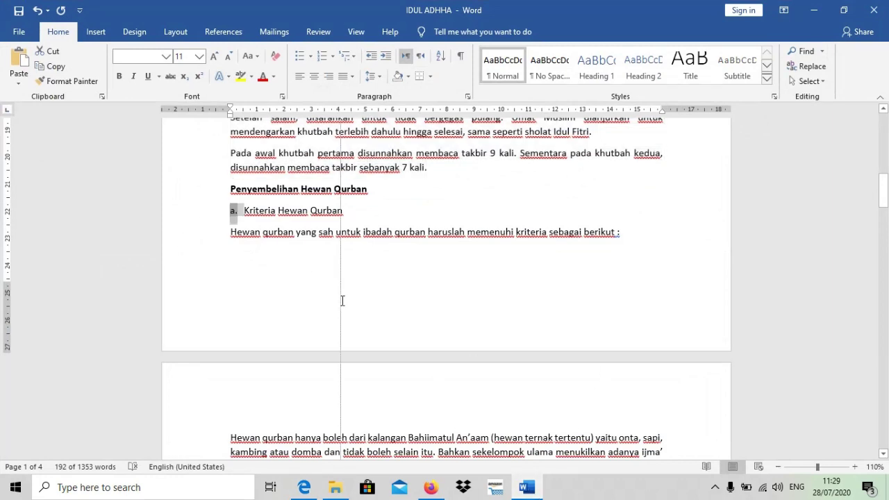
drag(342, 300, 213, 290)
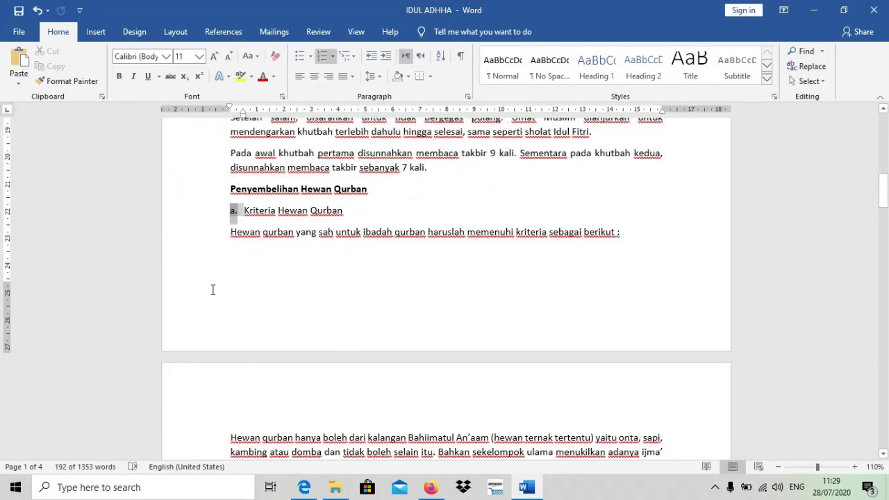
drag(244, 205, 526, 333)
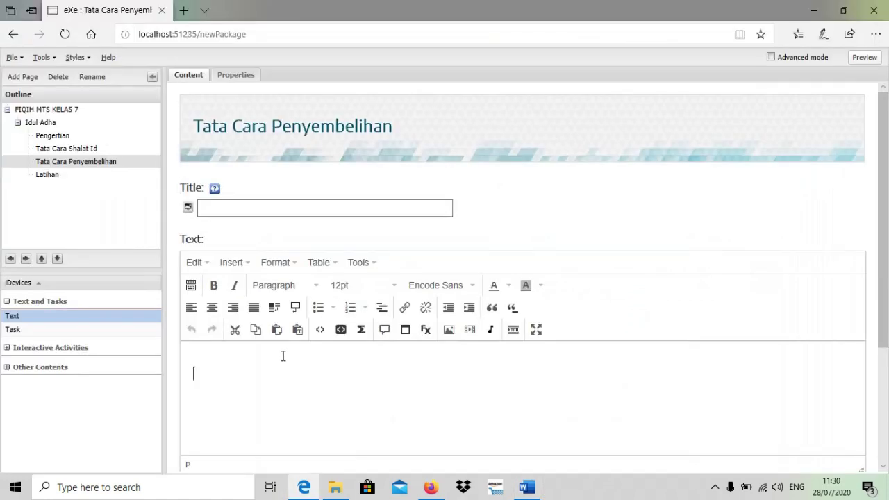
Back in eXeLearning, paste the copied qurban text below a blank first line in the text body of the Tata Cara Penyembelihan page
key(Return)
key(ctrl+v)
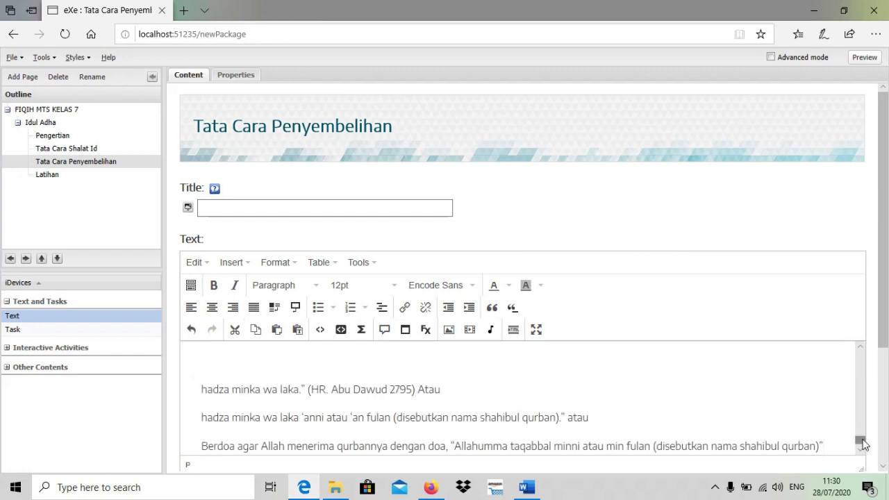
drag(859, 439, 859, 353)
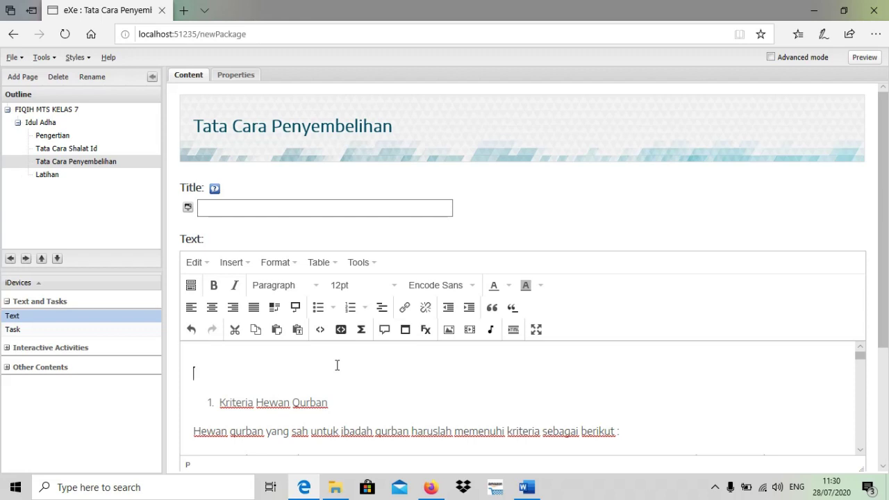
Insert the image "sapi disembelih.jpg" above "Kriteria Hewan Qurban" without an image description
click(450, 332)
click(450, 332)
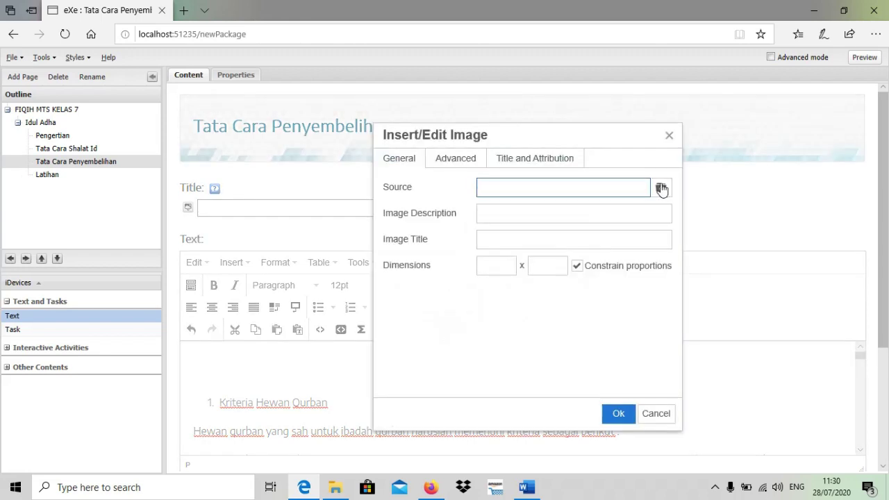
click(661, 188)
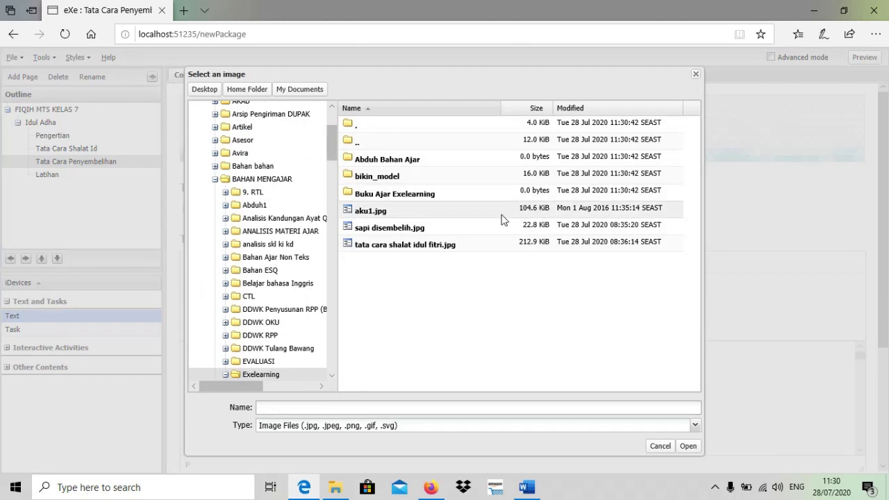
click(444, 229)
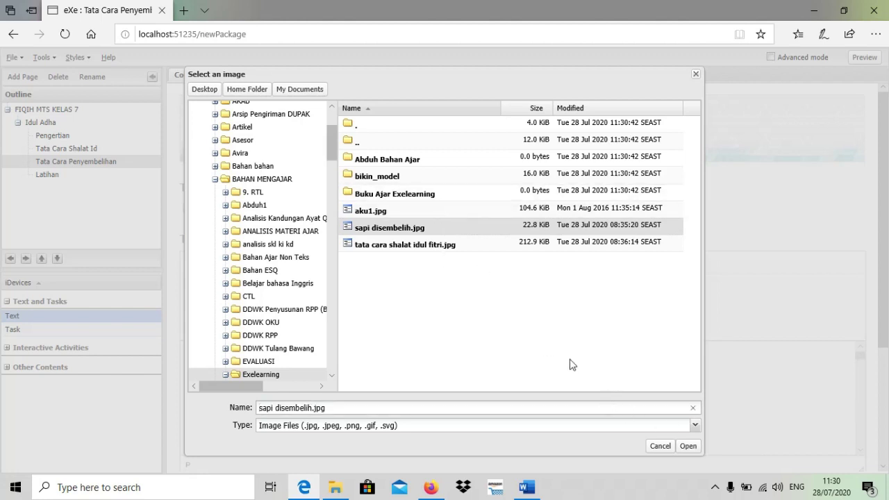
click(687, 446)
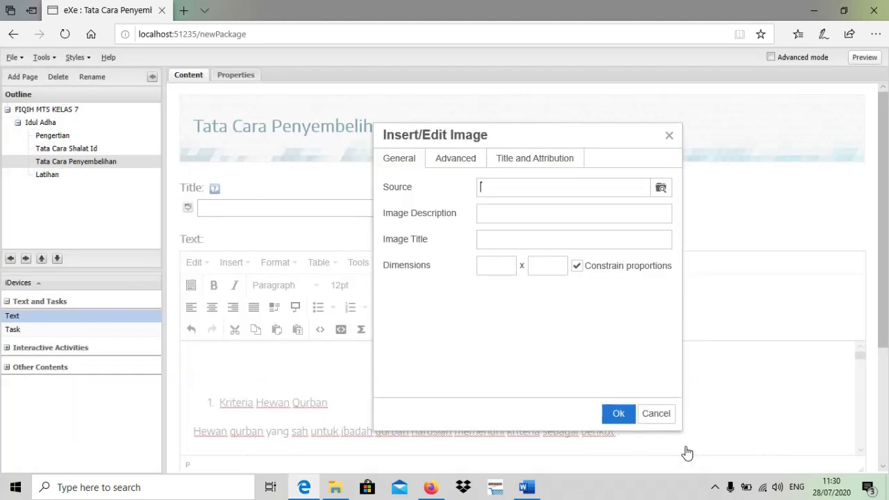
click(620, 415)
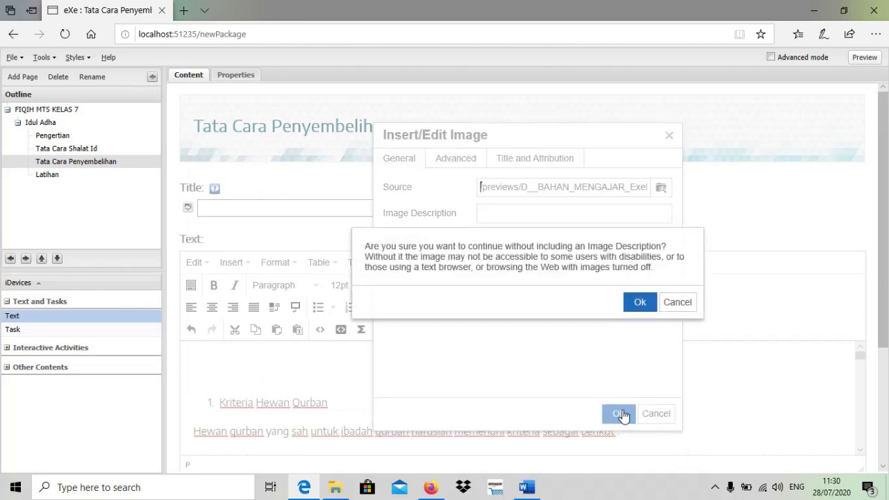
click(639, 301)
click(789, 382)
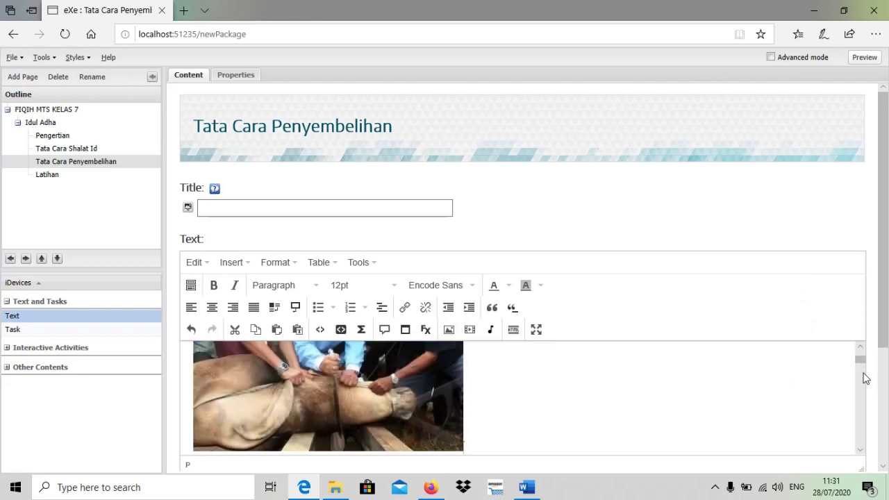
scroll(865, 384, down, 5)
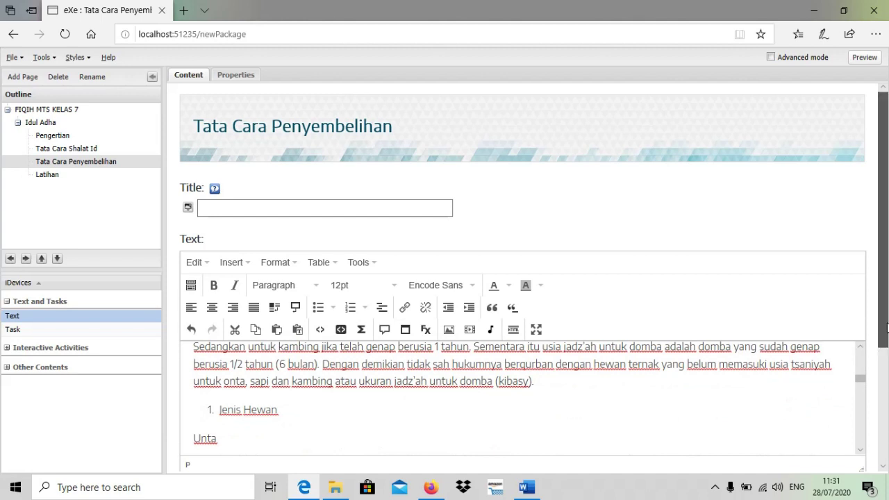
drag(882, 327, 885, 410)
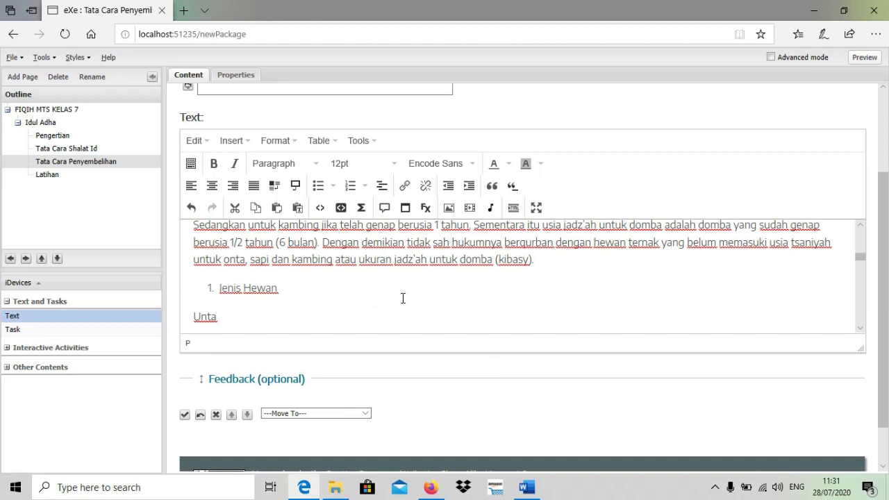
Save the Text iDevice of the Tata Cara Penyembelihan page and add a Multi-choice iDevice to the Latihan page
click(184, 415)
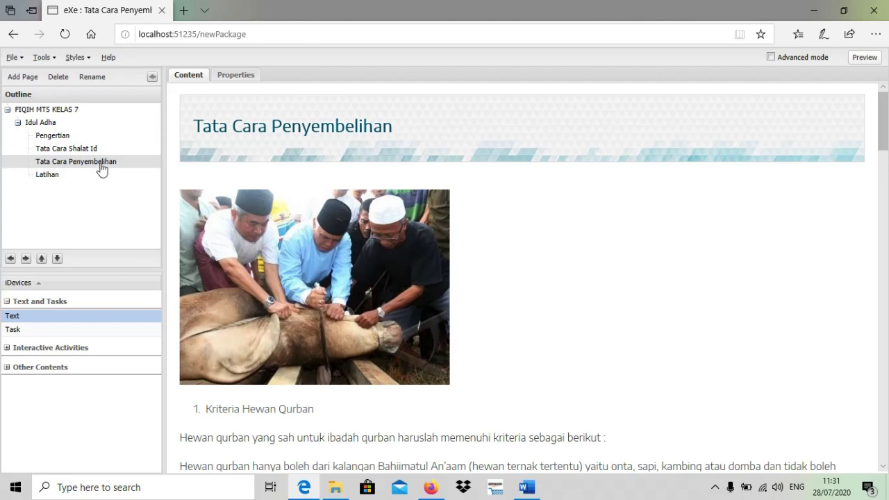
click(49, 174)
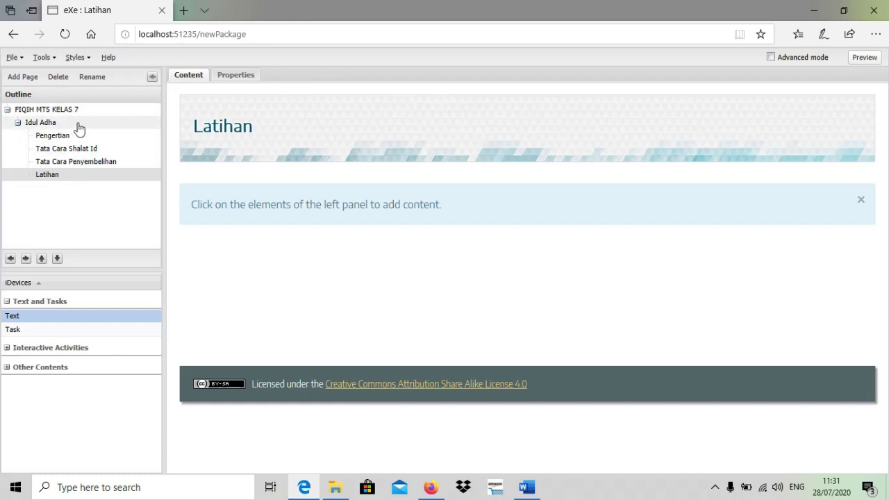
click(75, 178)
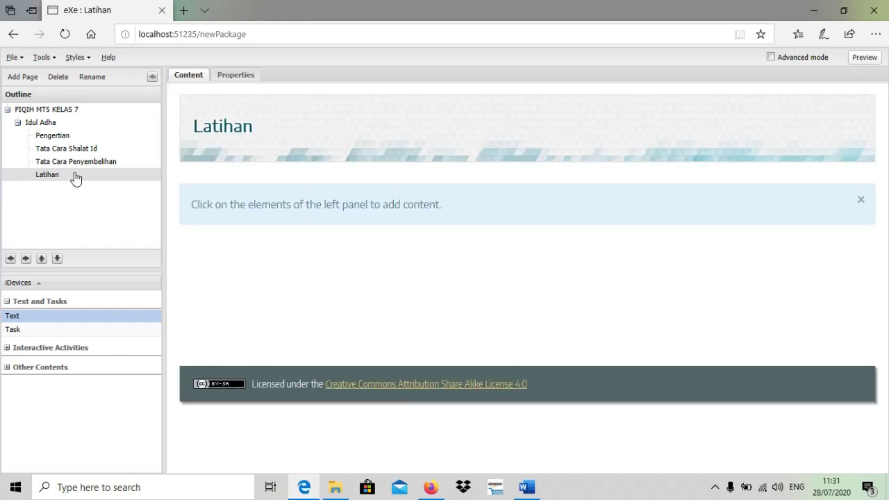
click(6, 349)
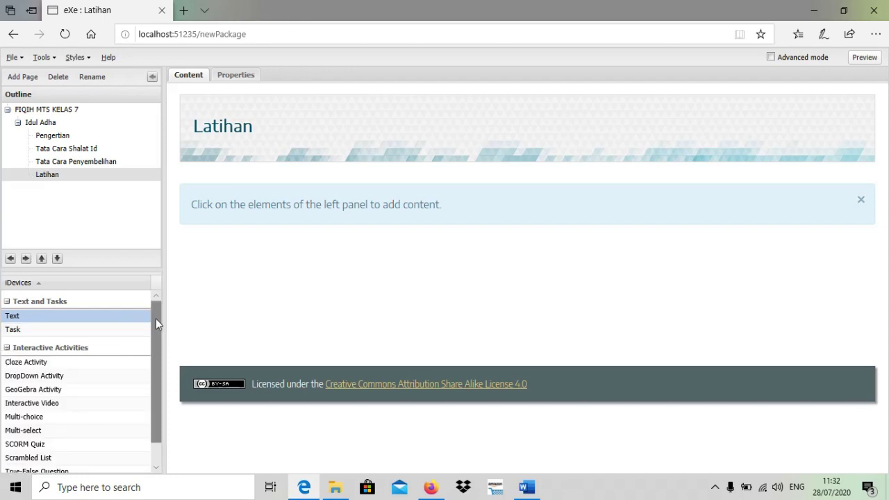
drag(155, 319, 156, 346)
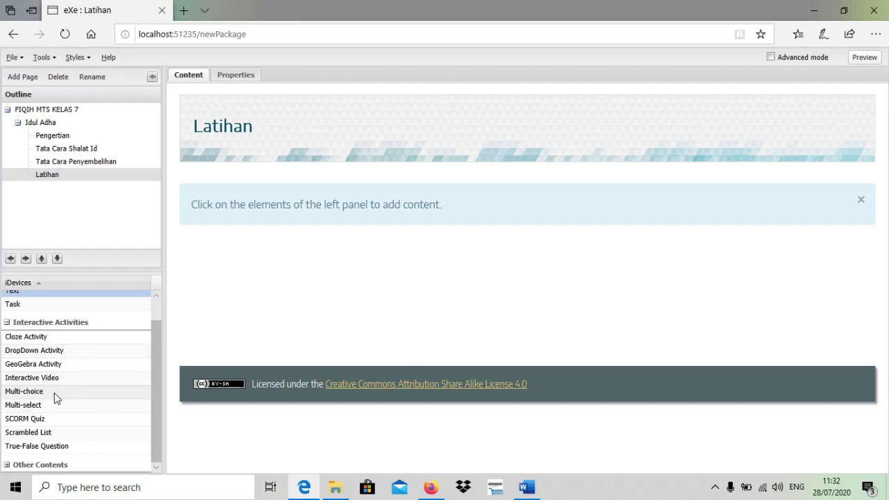
click(37, 394)
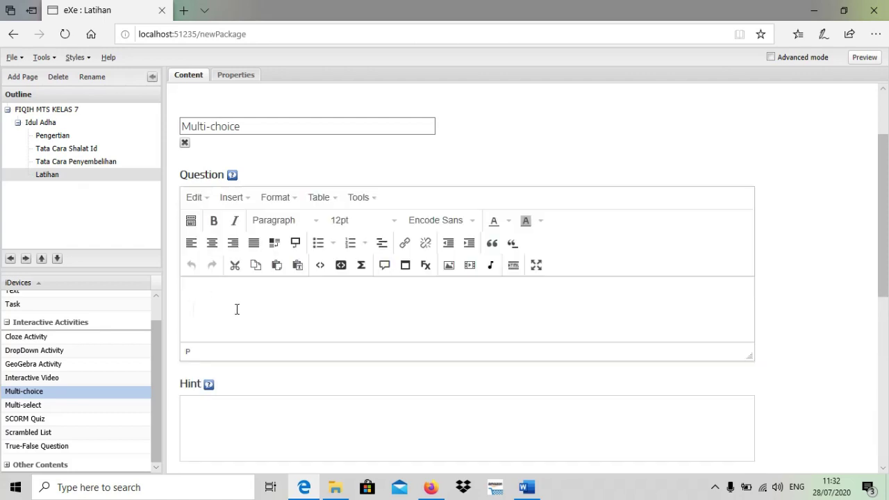
Enter "hewan yang dapat dijadikan qurban adalah, kecuali..." as the multi-choice question
text(hewan yang d)
text(apat dijadikan)
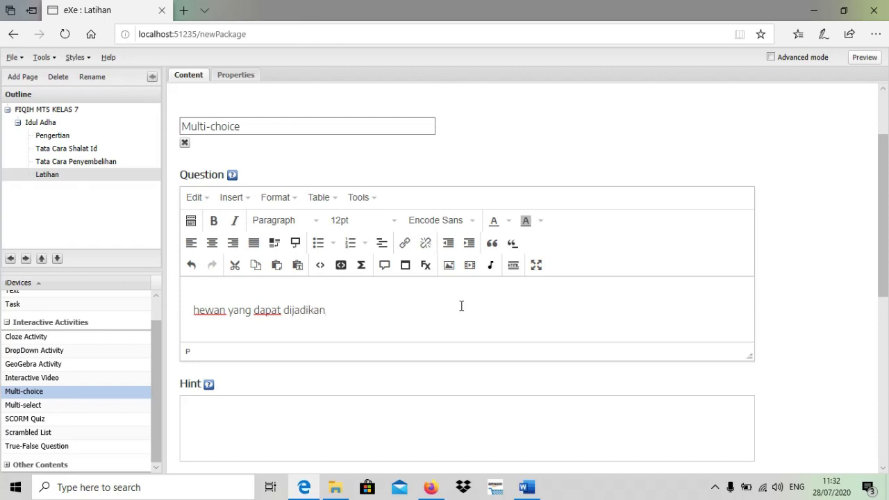
text( qurban adal)
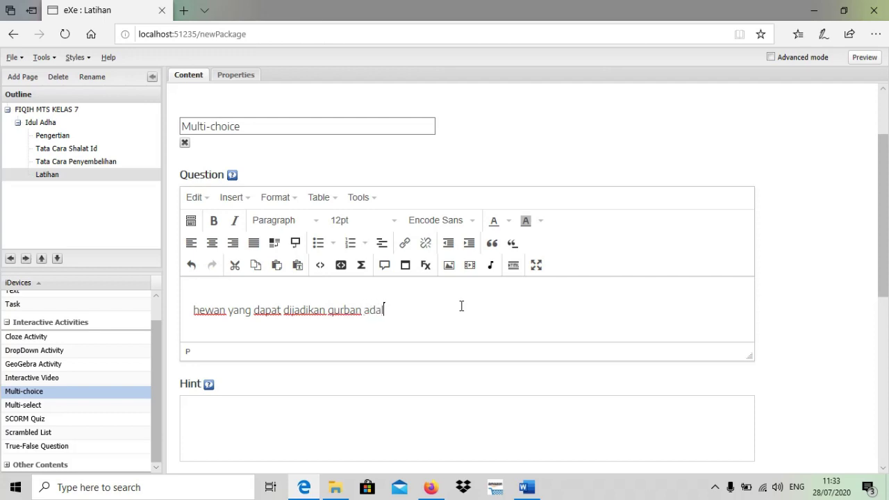
text(ah, kecuali...)
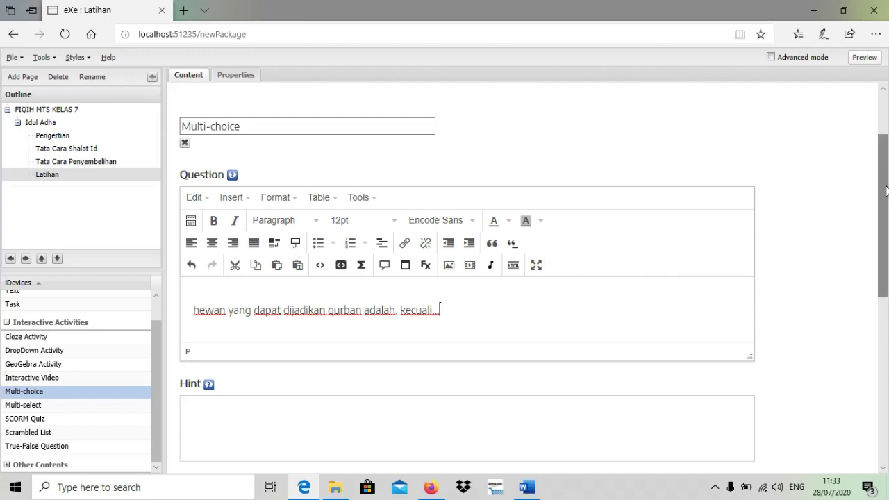
Enter "Onta" as the first answer option, leaving the hint and feedback empty
drag(886, 190, 887, 219)
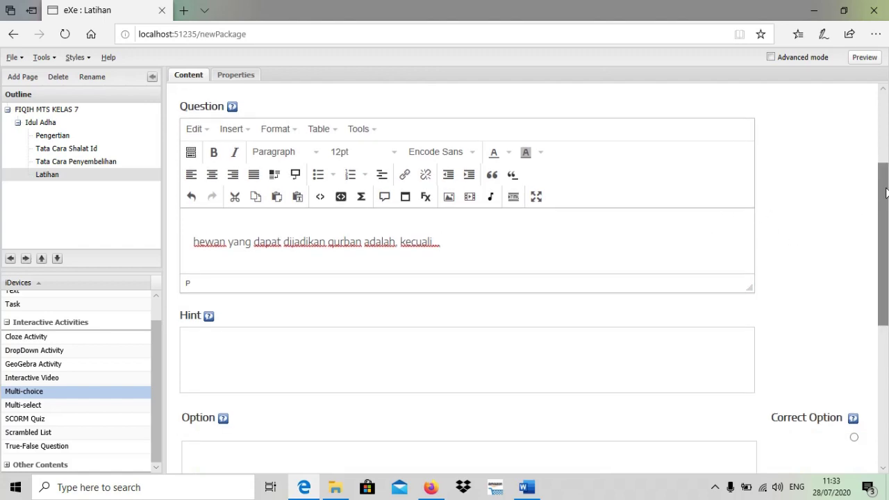
drag(887, 190, 887, 211)
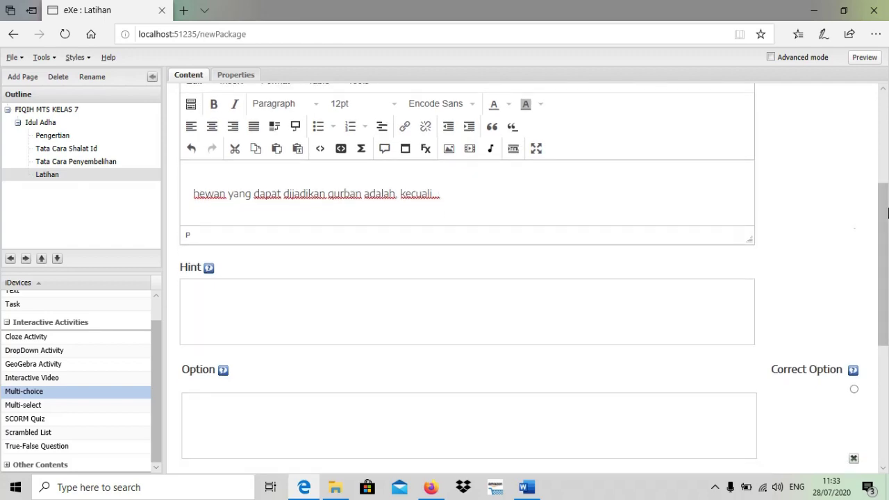
click(242, 413)
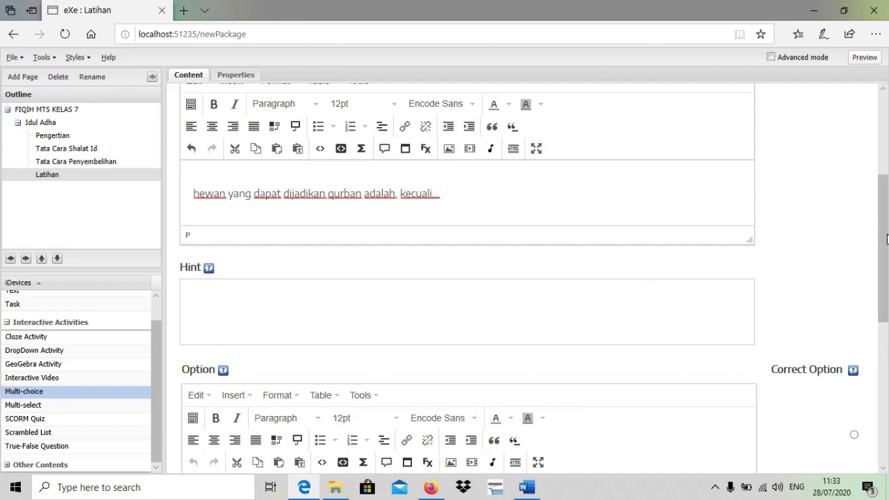
drag(886, 239, 886, 285)
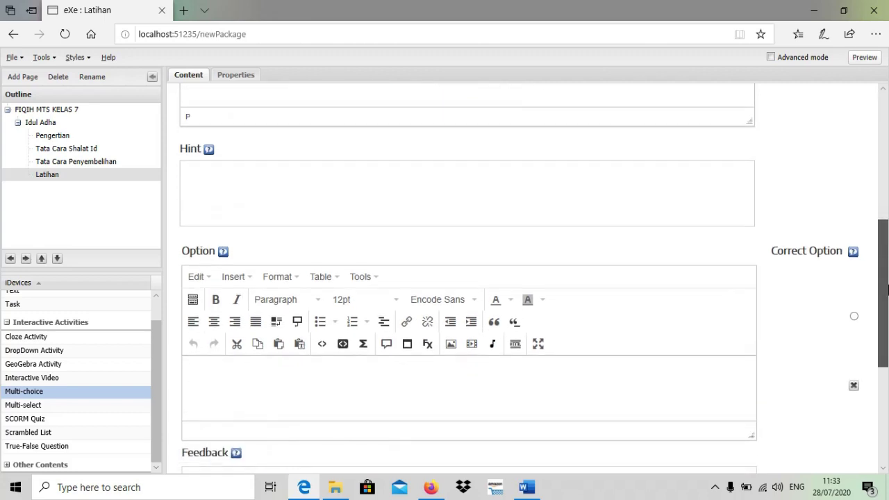
click(535, 378)
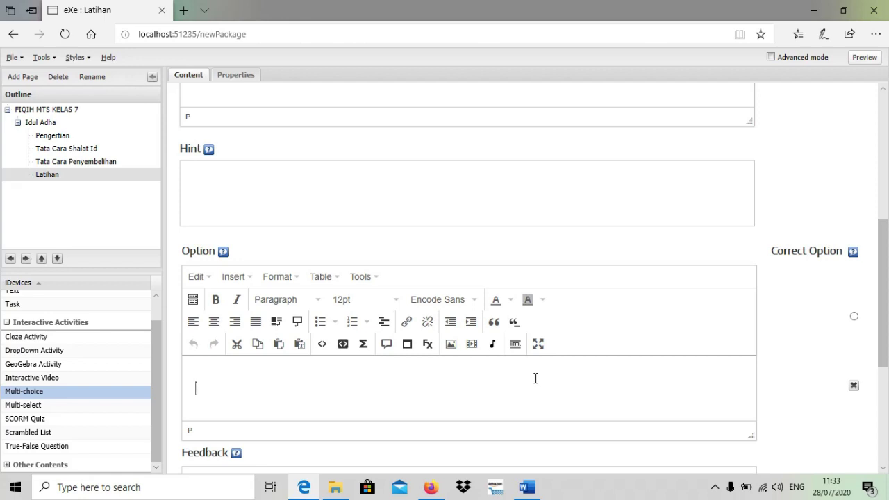
text(Onta)
drag(885, 258, 886, 316)
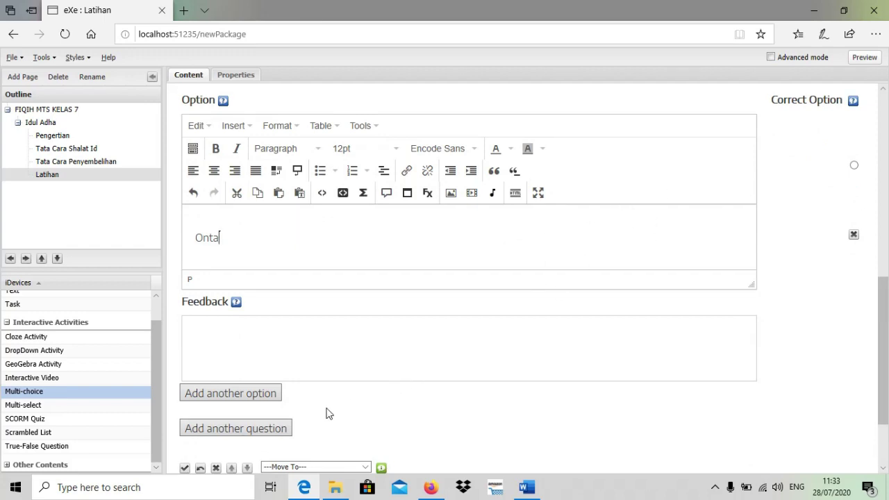
Add a second answer option to the question with the text "Sapi"
click(244, 399)
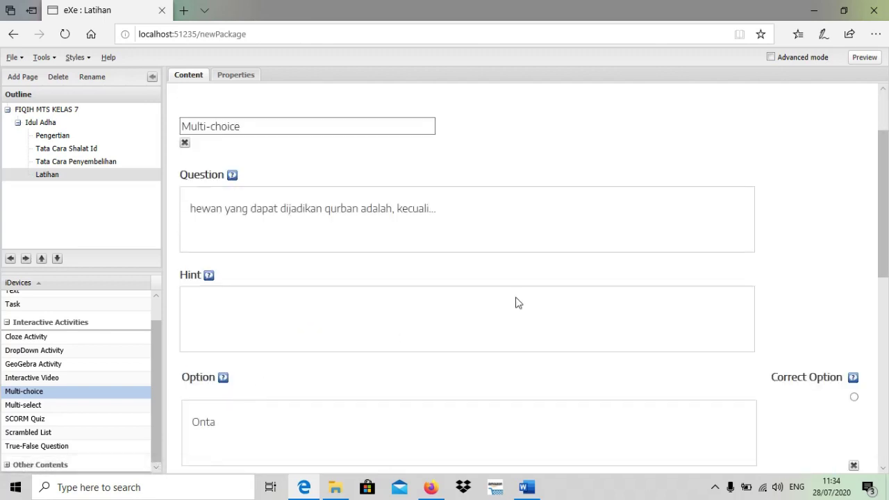
drag(884, 206, 886, 300)
click(622, 389)
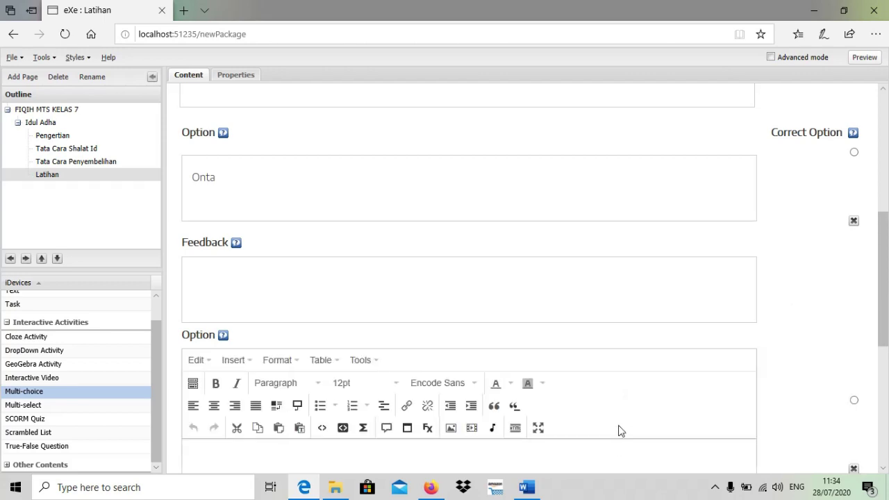
click(619, 452)
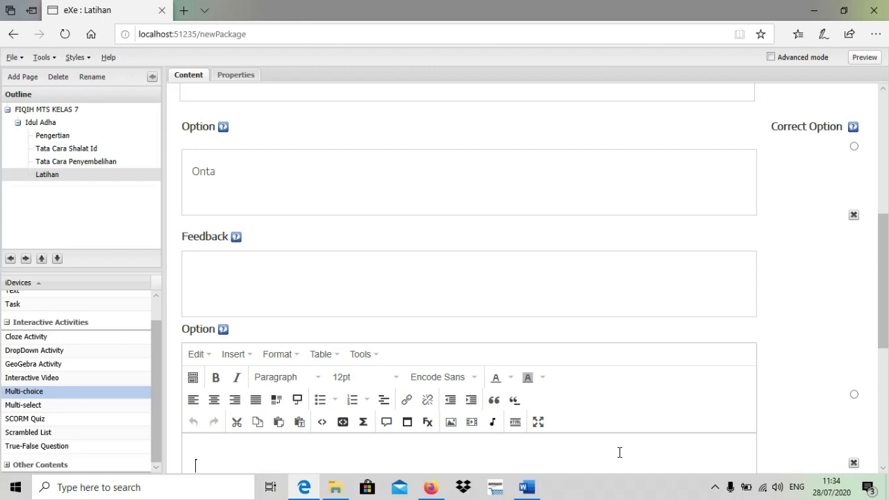
text(Sapi)
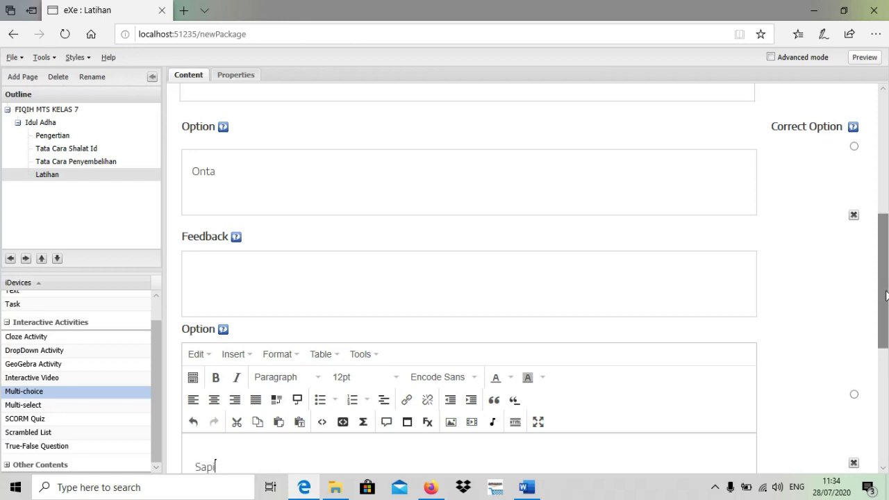
Add a third option "Kuda" marked as the correct option, and save the Multi-choice iDevice
drag(886, 295, 887, 388)
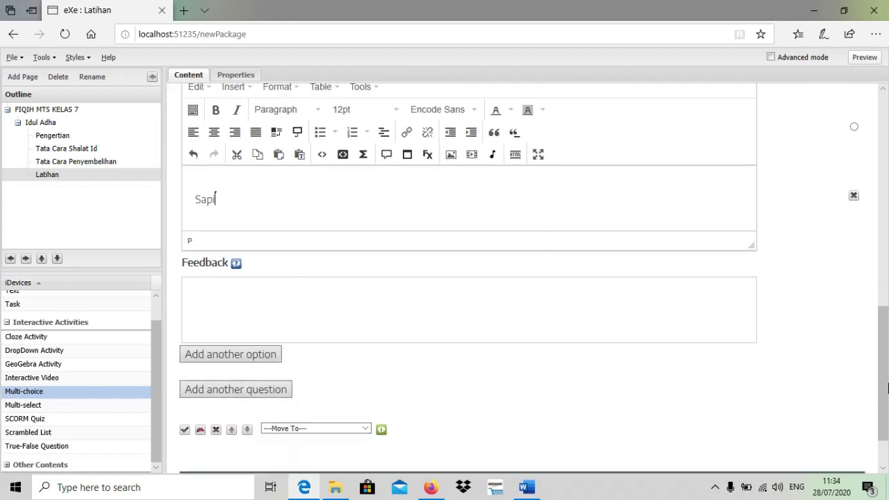
click(266, 360)
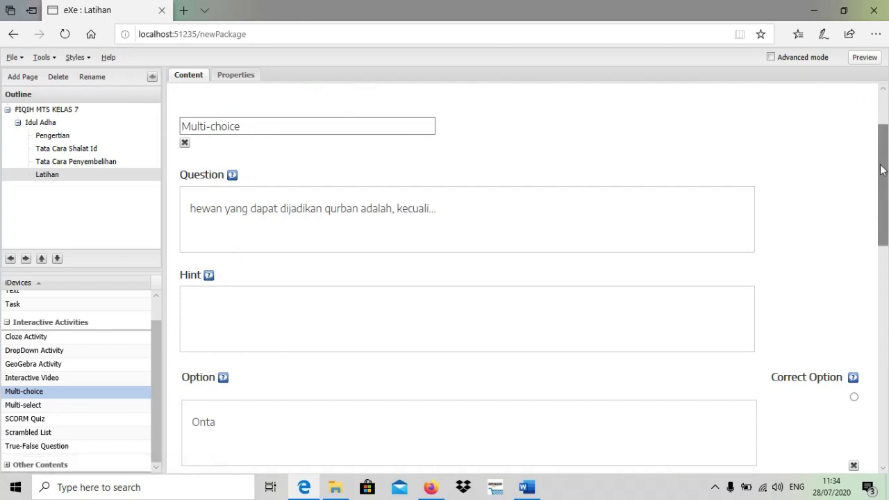
drag(882, 170, 886, 321)
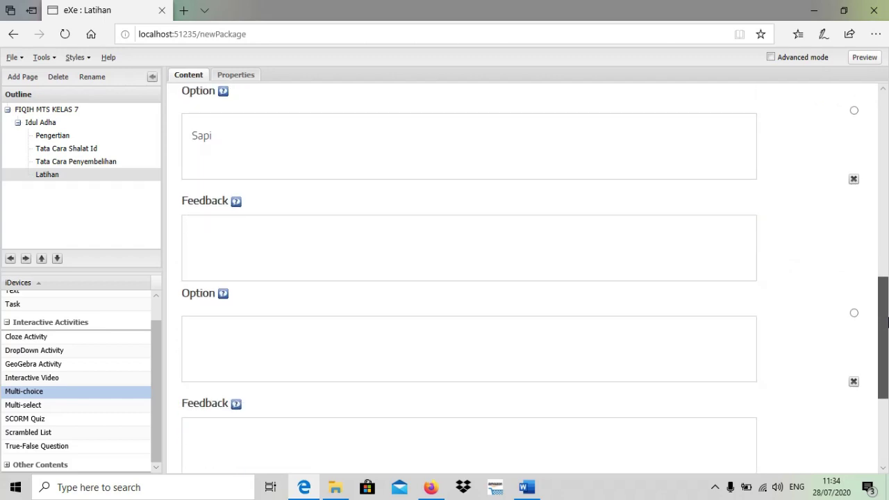
click(665, 337)
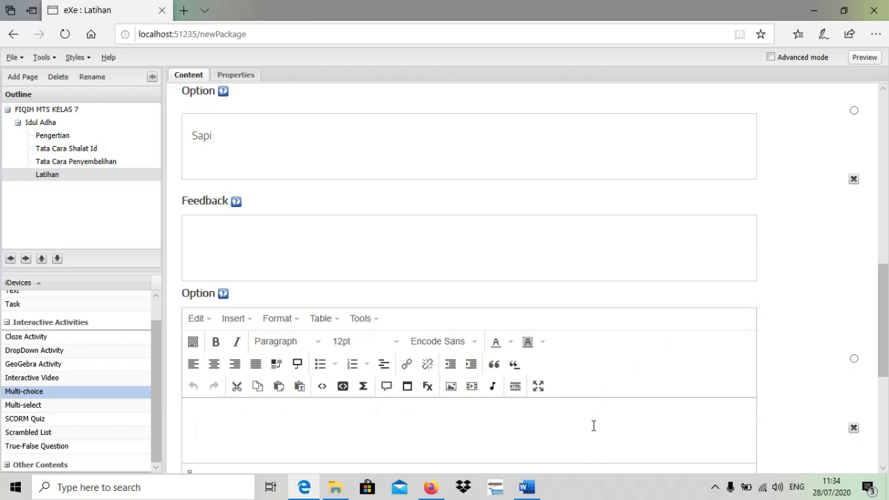
text(k)
key(BackSpace)
text(Kuda)
click(856, 358)
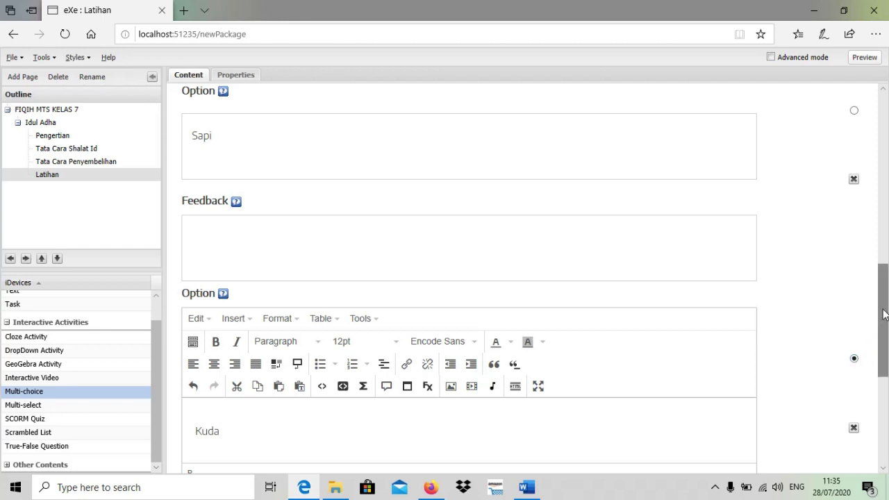
drag(883, 314, 887, 400)
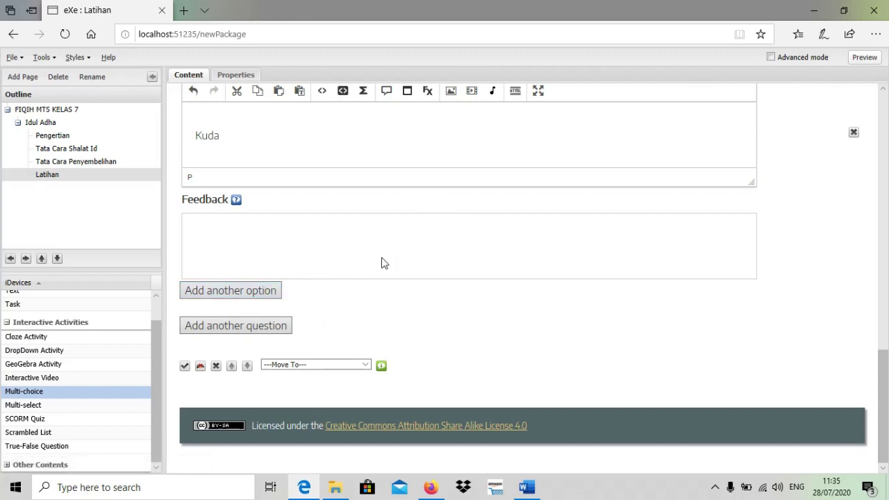
click(185, 367)
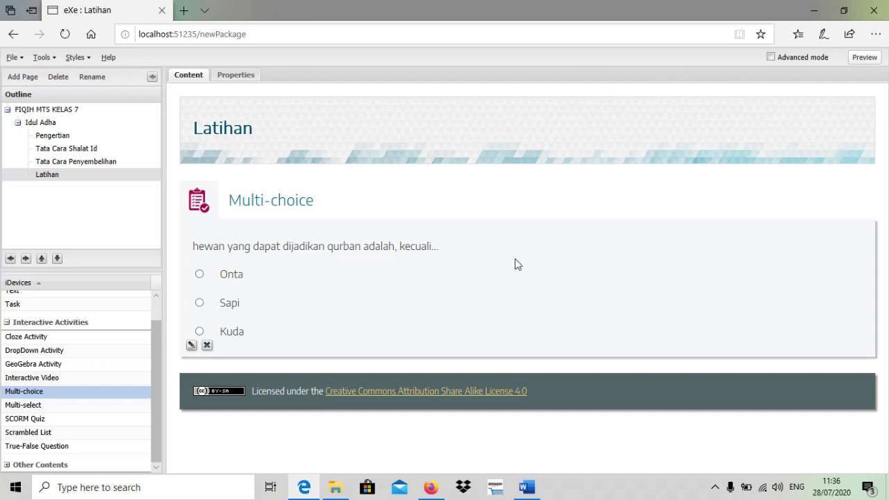
Preview the course and page through it from FIQIH MTS KELAS 7 to the Latihan page
click(864, 58)
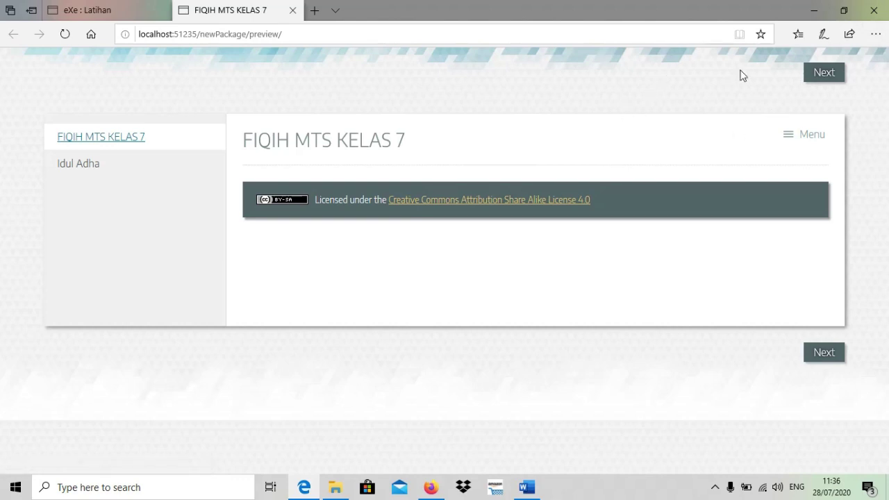
click(823, 354)
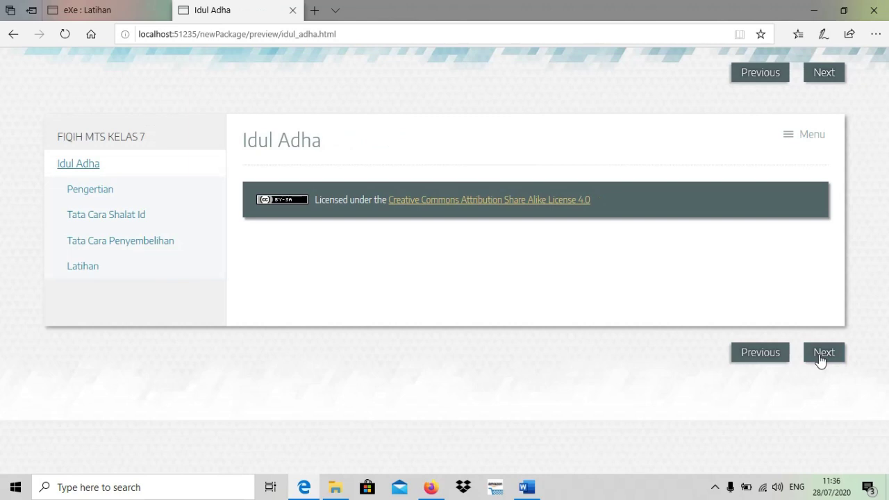
click(821, 355)
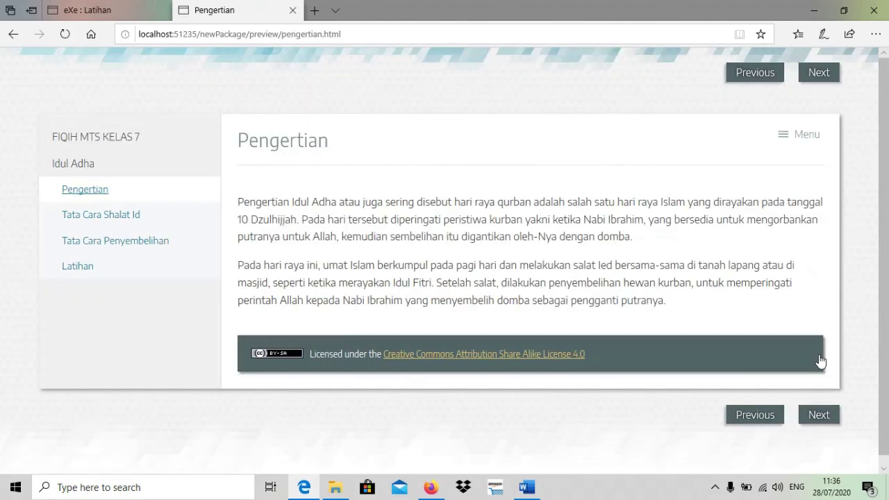
click(818, 415)
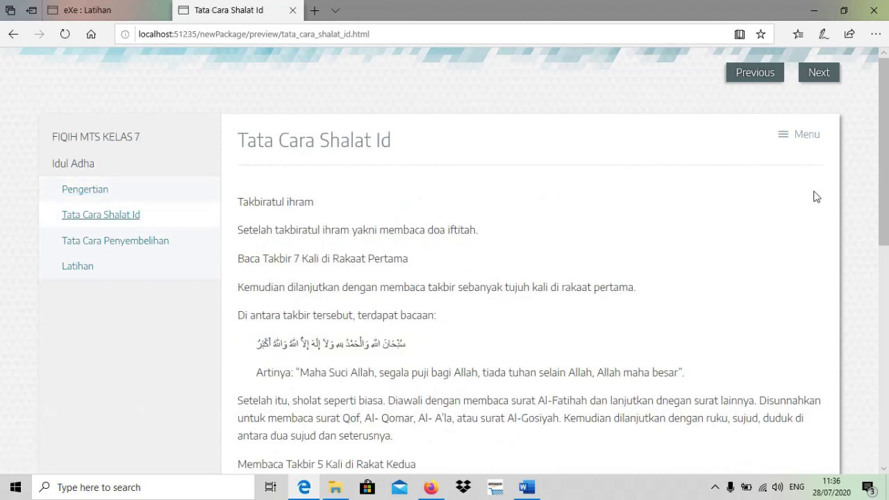
click(824, 84)
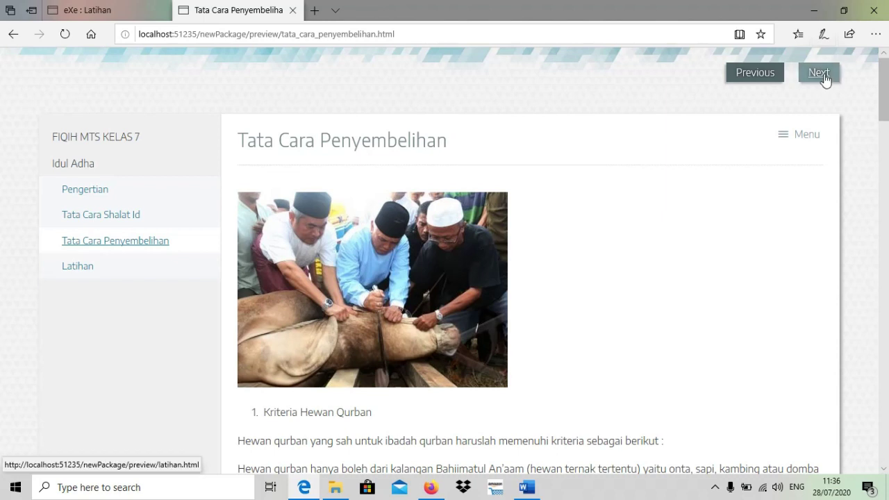
click(824, 80)
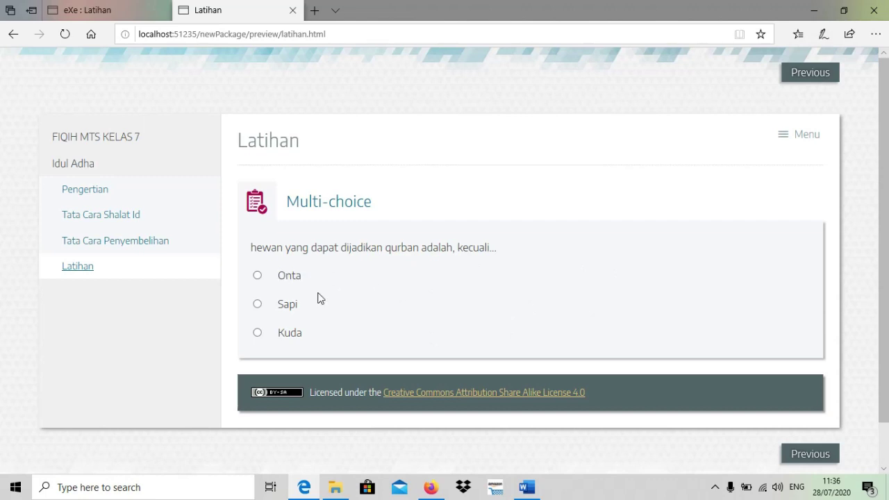
Test the quiz in the preview by choosing Onta, Sapi and Kuda in turn, and close the preview
click(257, 277)
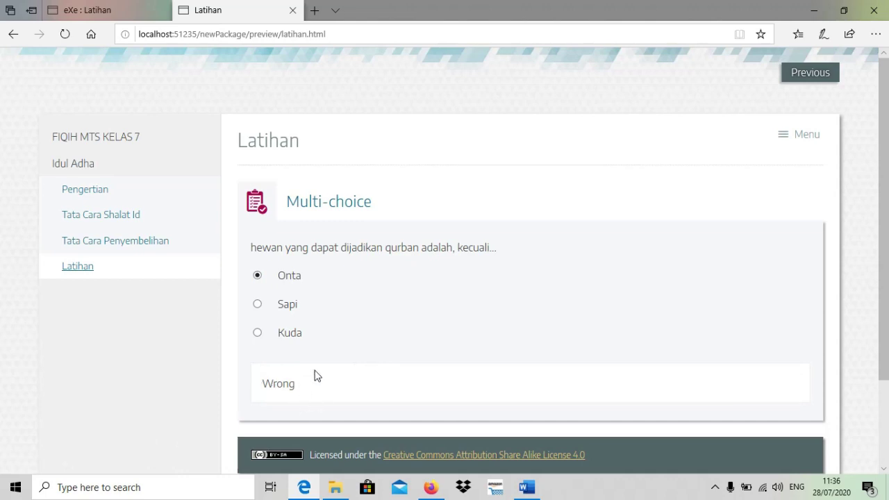
click(257, 305)
click(259, 334)
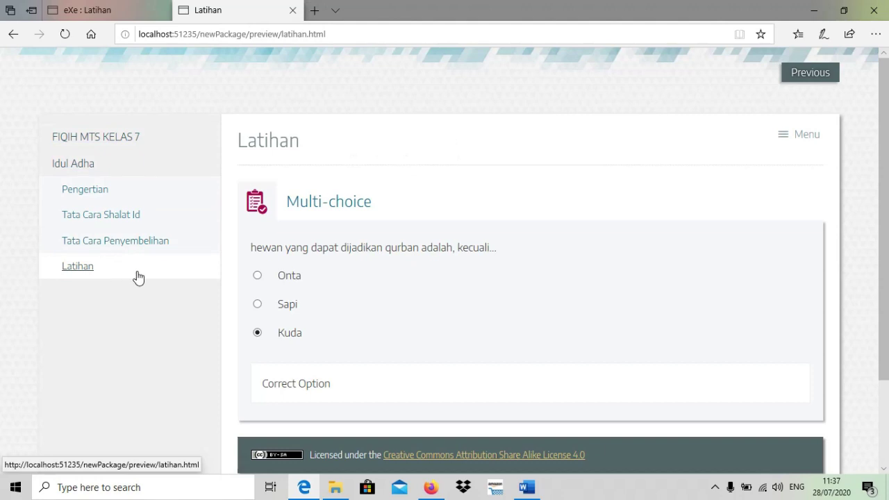
click(293, 11)
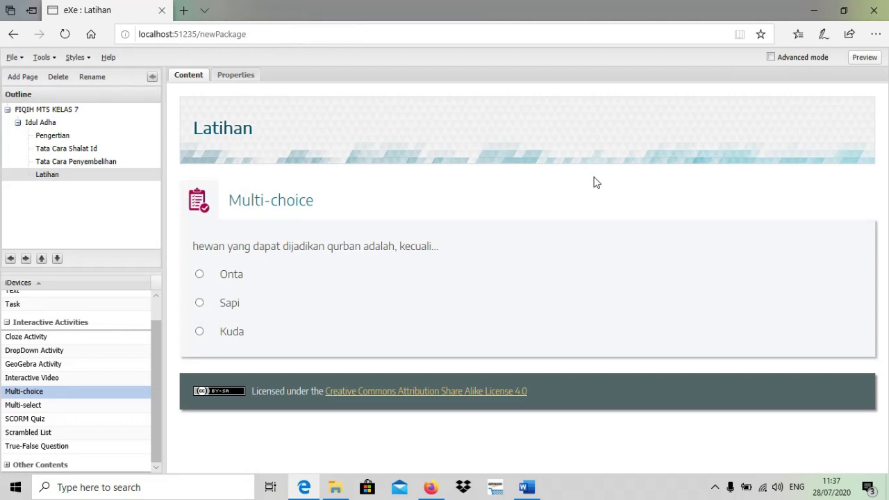
Save the package in the Exelearning folder under the name "Tutorial ExeLearning"
click(14, 57)
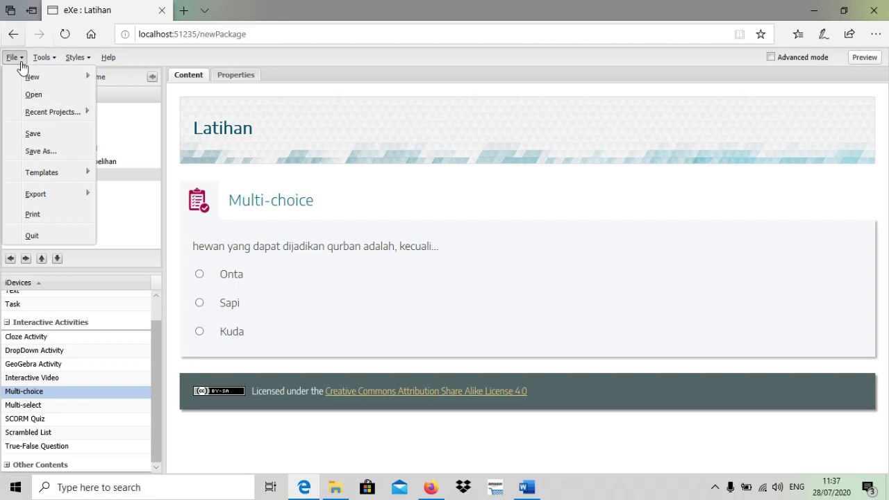
click(35, 134)
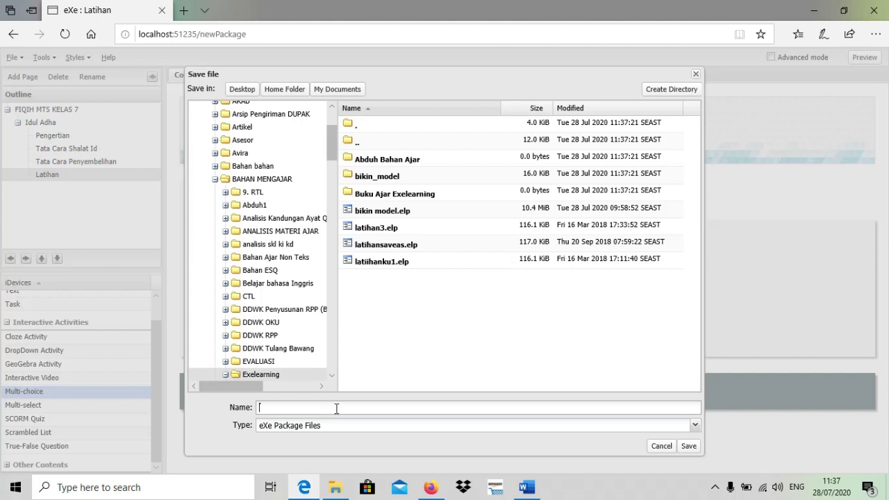
text(Tutori)
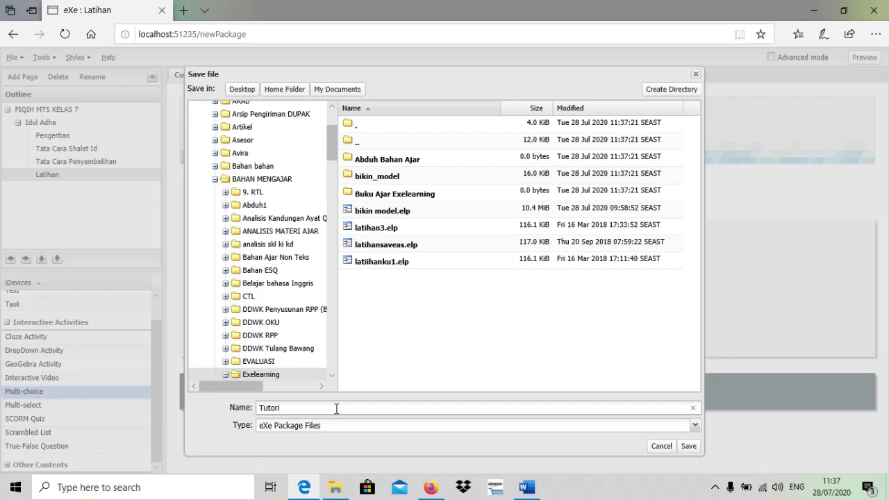
text(al ExeLearning)
click(690, 446)
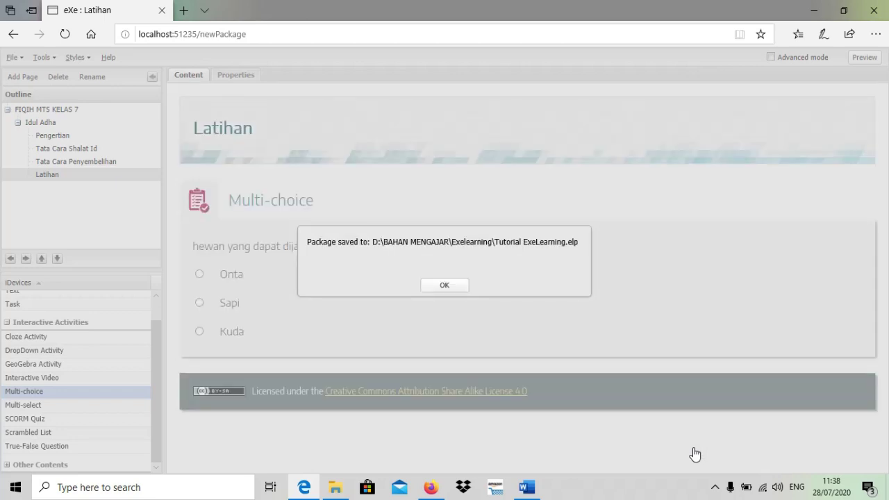
click(452, 288)
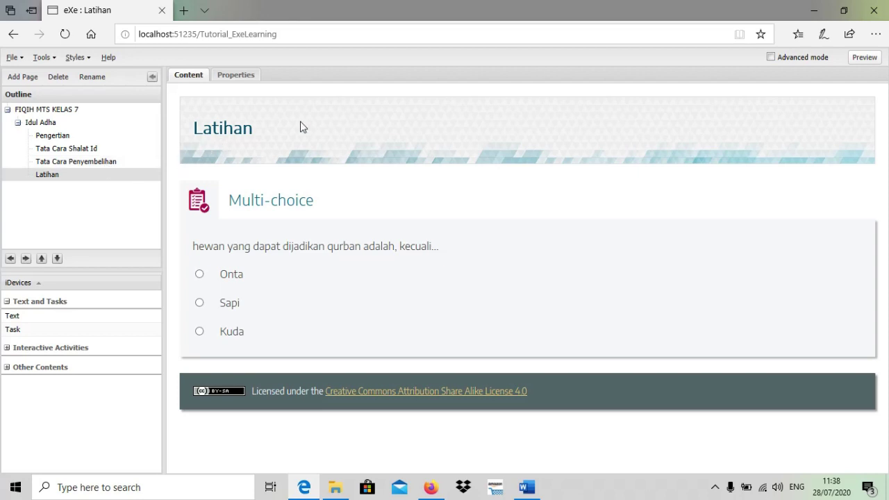
Add a new page directly under FIQIH MTS KELAS 7 and rename it "Haji"
mouse_move(457, 248)
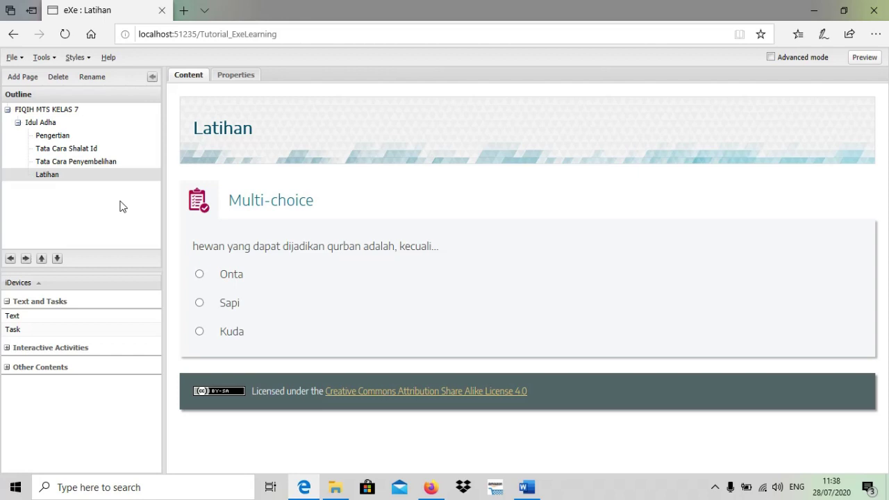
click(72, 115)
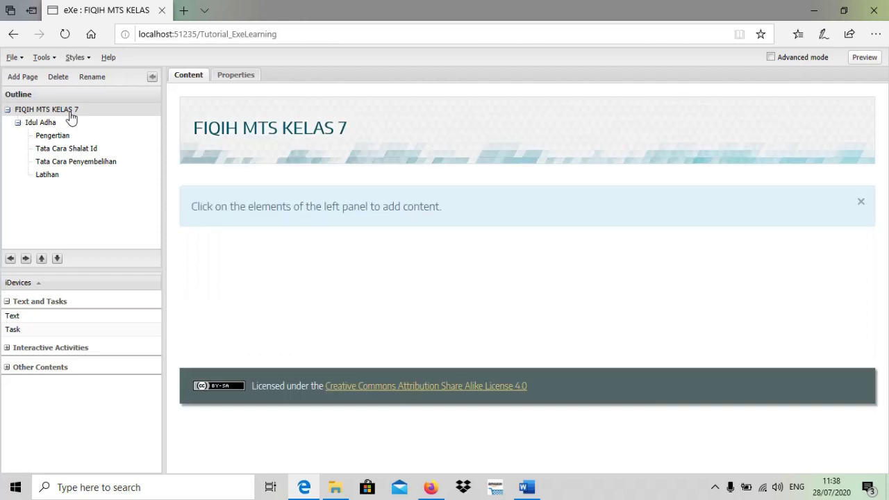
click(30, 79)
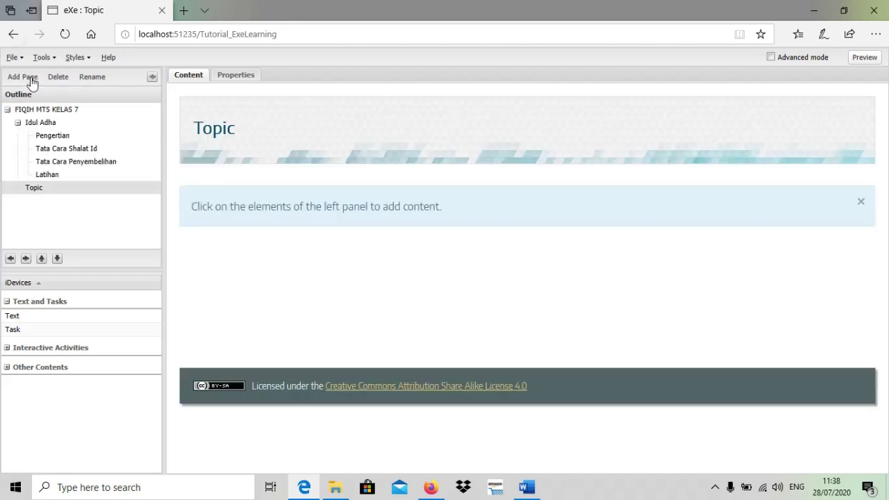
double_click(47, 194)
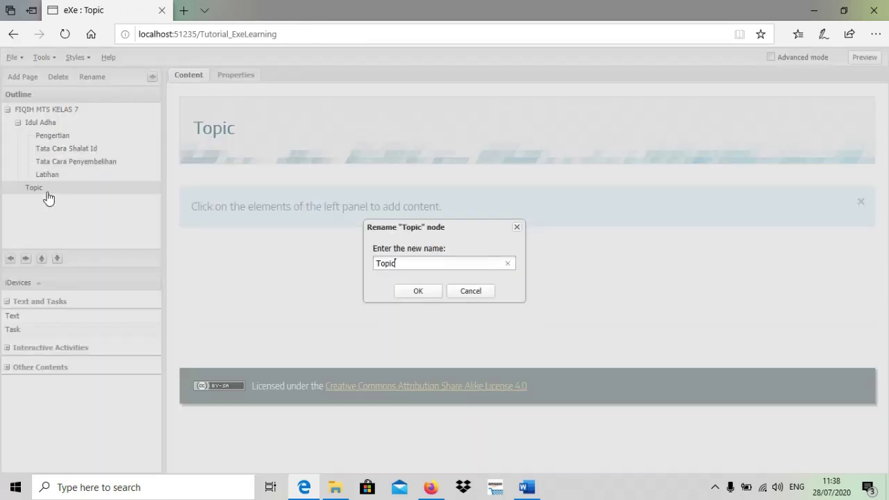
key(BackSpace)
key(BackSpace)
key(BackSpace)
key(BackSpace)
key(BackSpace)
text(HAJ)
key(BackSpace)
key(BackSpace)
text(aji)
click(419, 292)
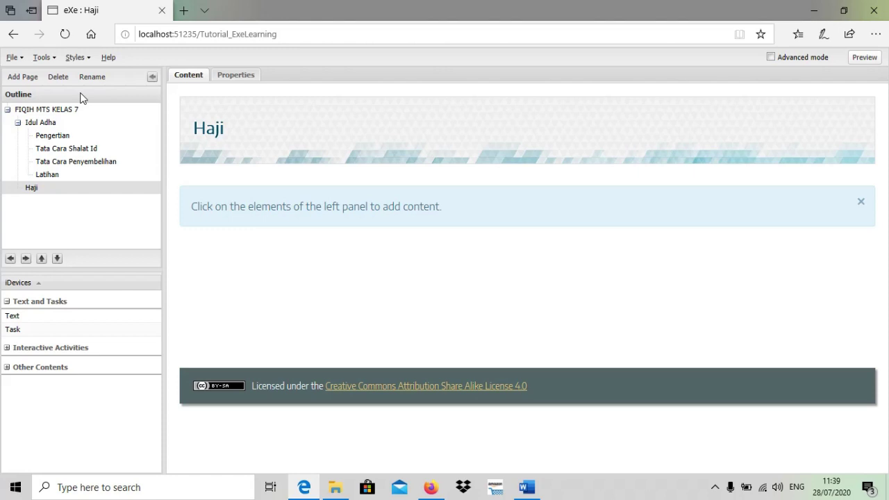
Start exporting the course as a Web Site and set its title to "Fiqih Mts"
click(17, 61)
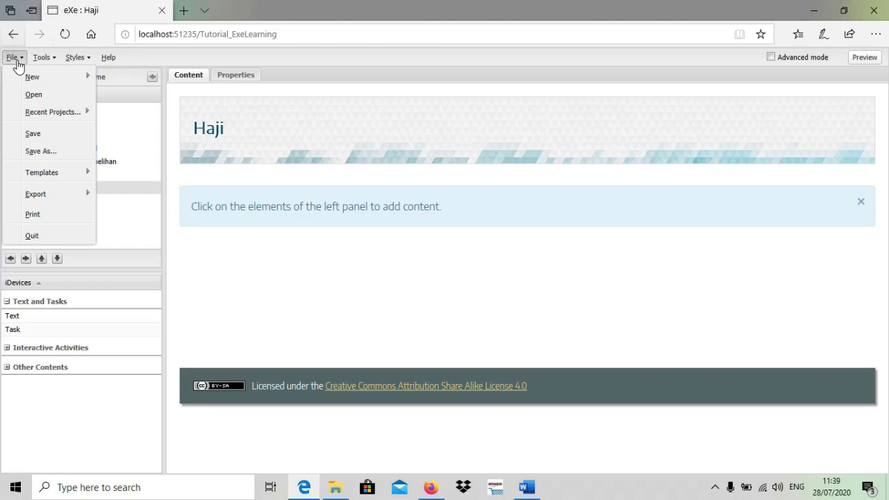
mouse_move(49, 191)
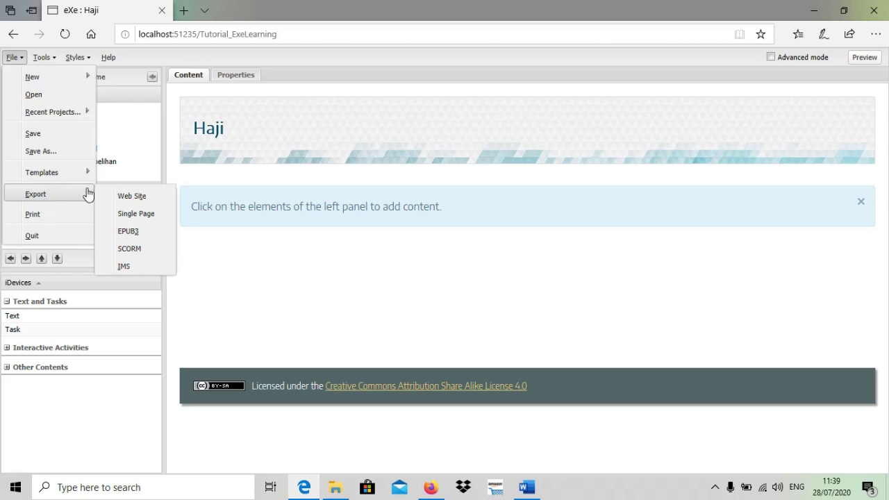
click(132, 196)
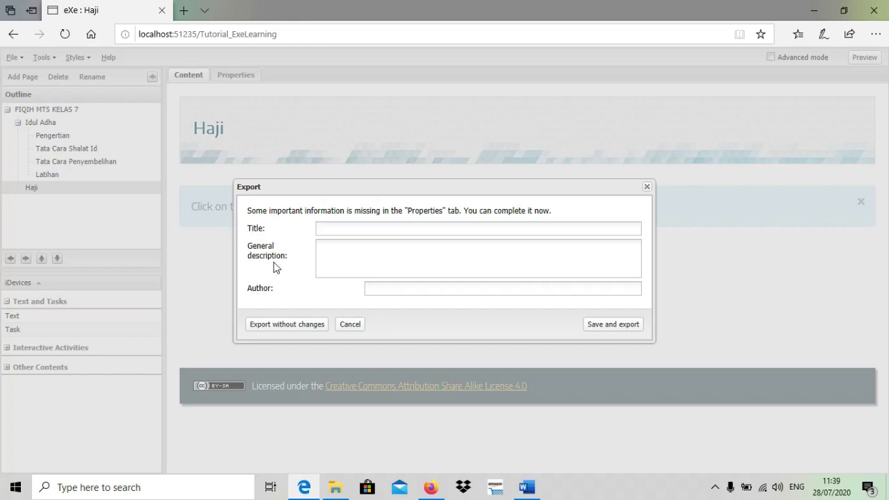
click(365, 228)
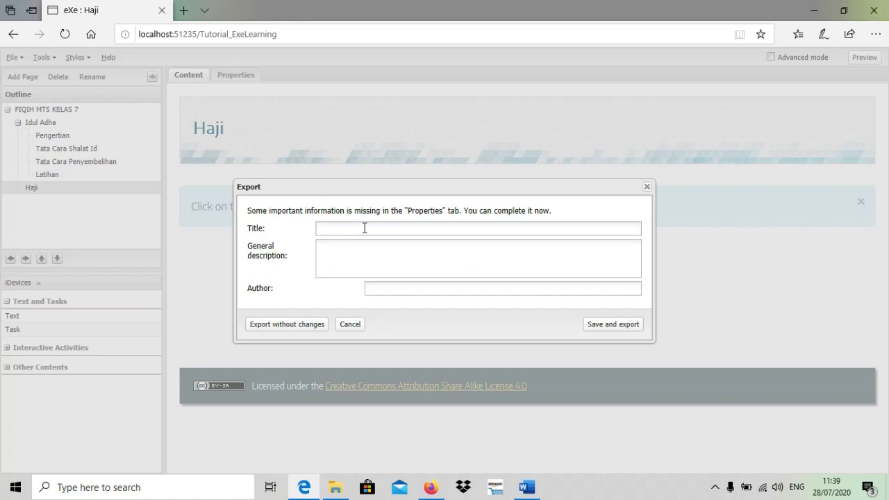
text(Fiqih Mts)
Enter the author's full name in the export details and save them to continue the export
click(393, 291)
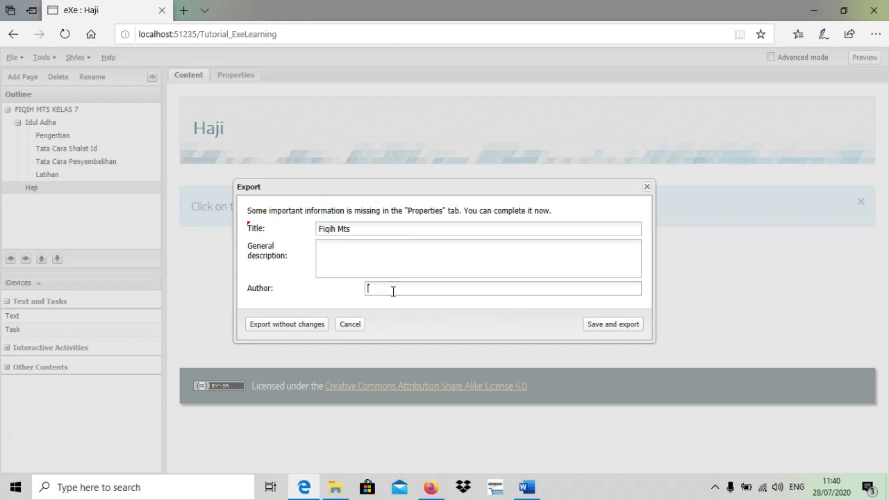
text(a)
key(BackSpace)
text(Muahh)
key(BackSpace)
key(BackSpace)
key(BackSpace)
text(hammad Abduh)
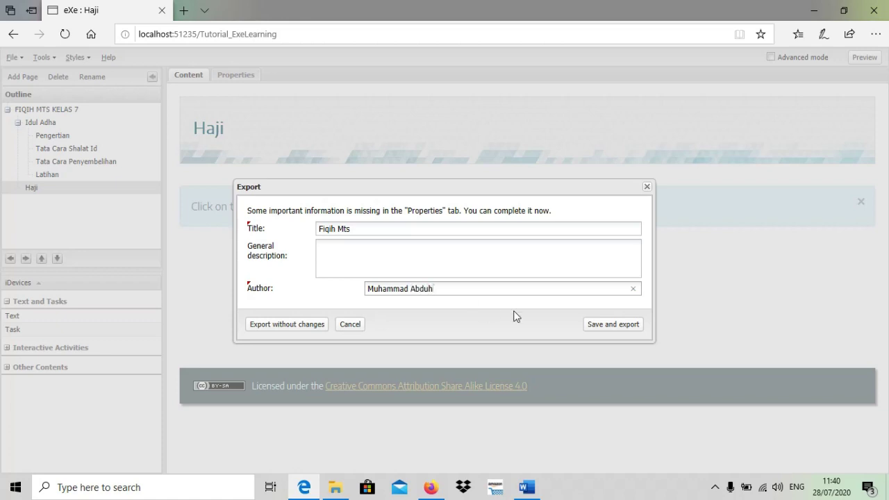
click(597, 324)
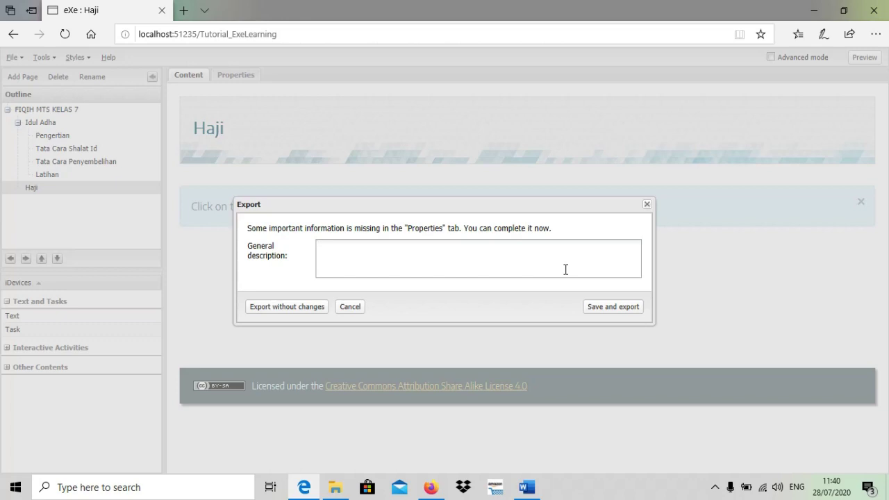
Set the general description to "modul" and try to export the web site into the current Exelearning folder
text(modul)
click(635, 310)
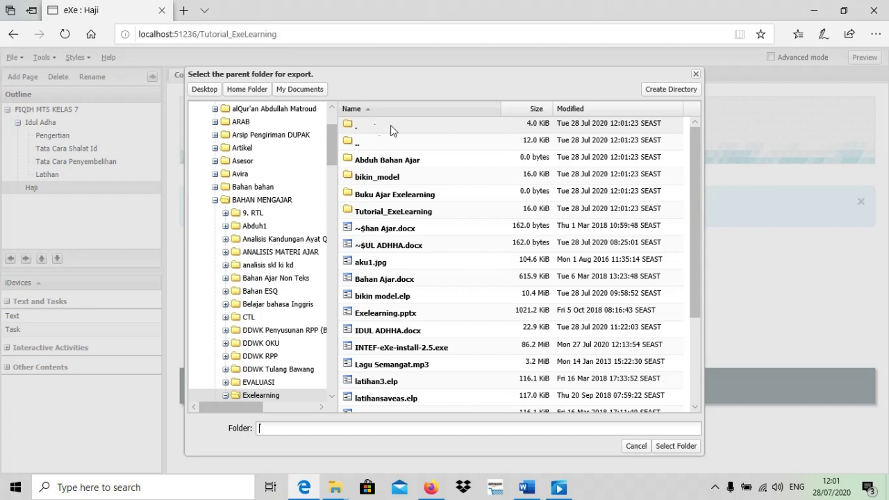
click(430, 133)
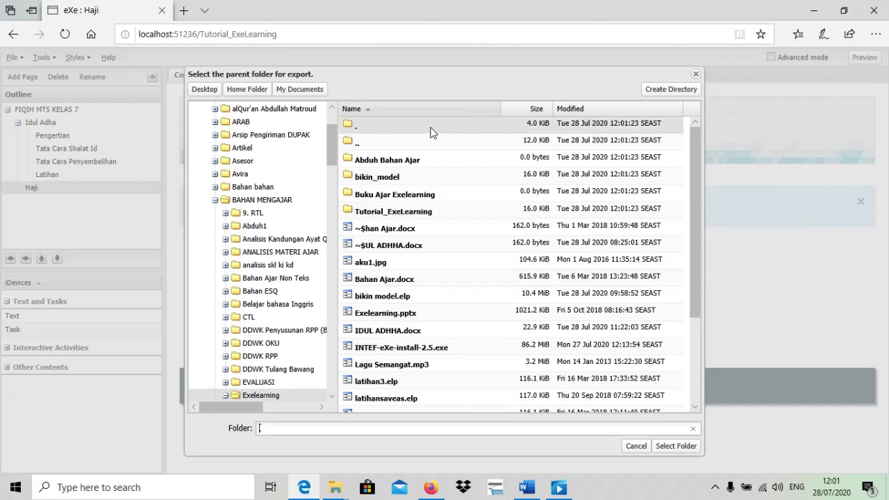
click(688, 448)
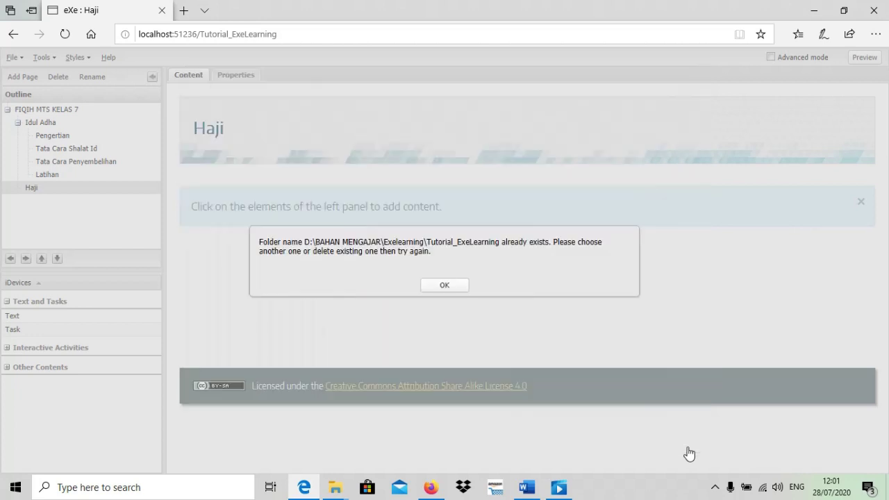
click(445, 286)
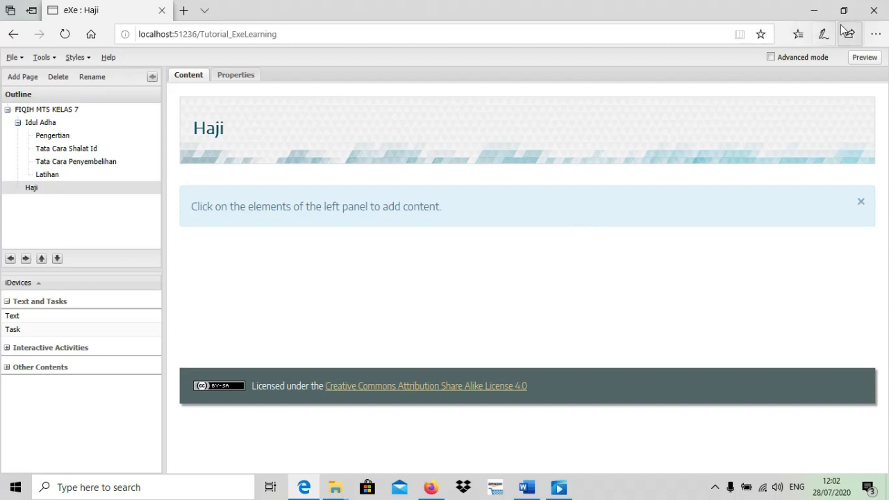
Close the course editor, leaving the page, and open D:\BAHAN MENGAJAR\Exelearning\Tutorial_ExeLearning in File Explorer
click(874, 12)
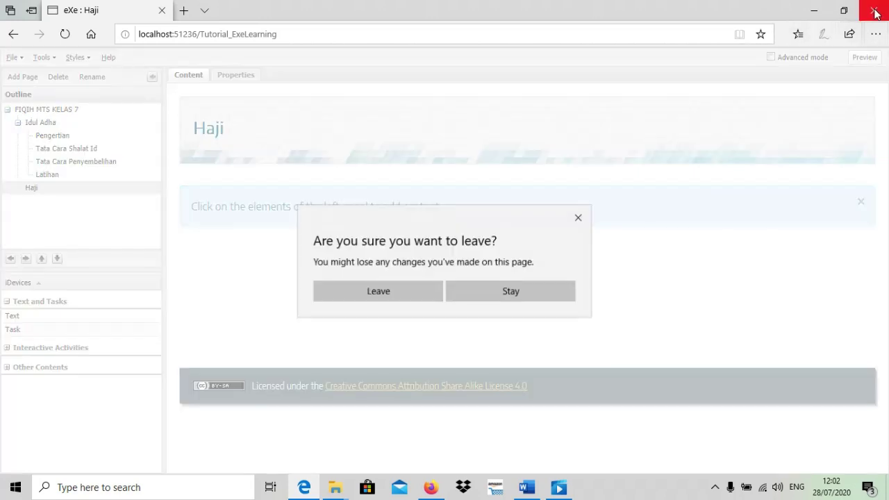
click(396, 291)
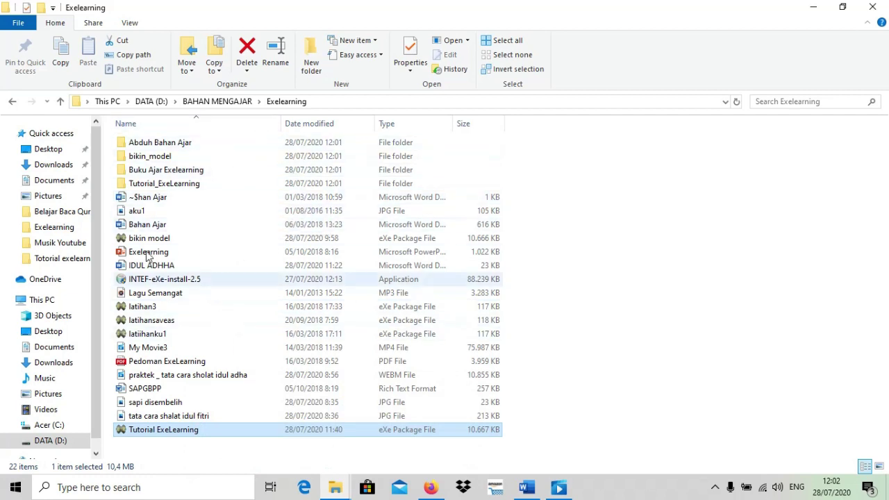
click(43, 441)
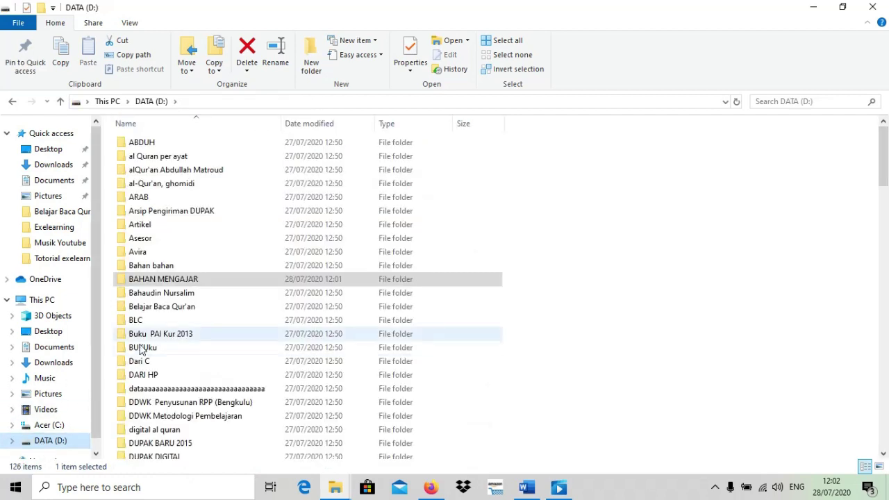
double_click(211, 285)
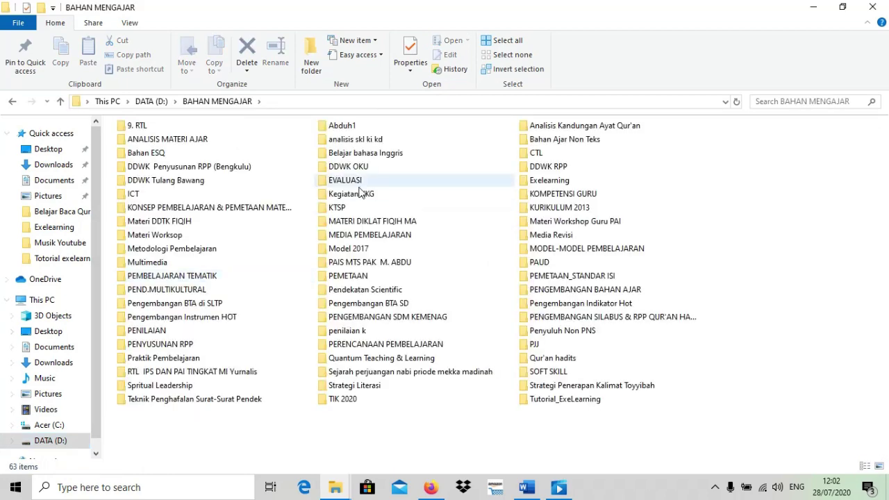
double_click(545, 180)
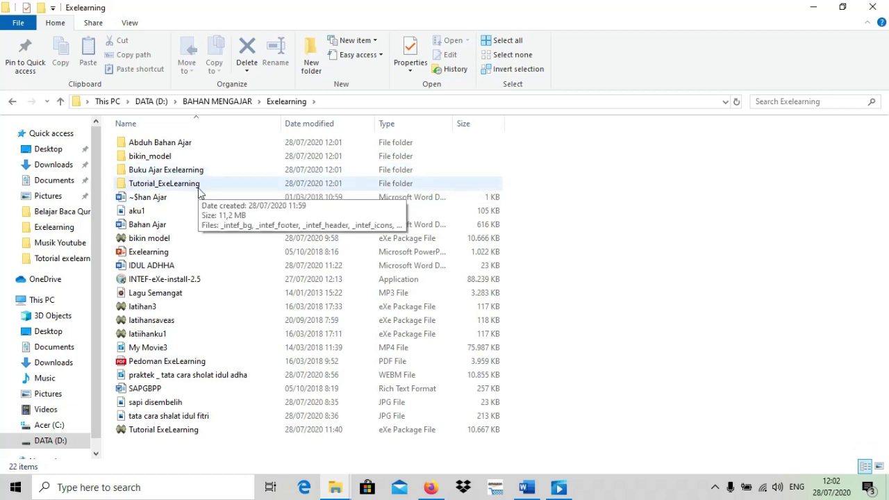
double_click(178, 183)
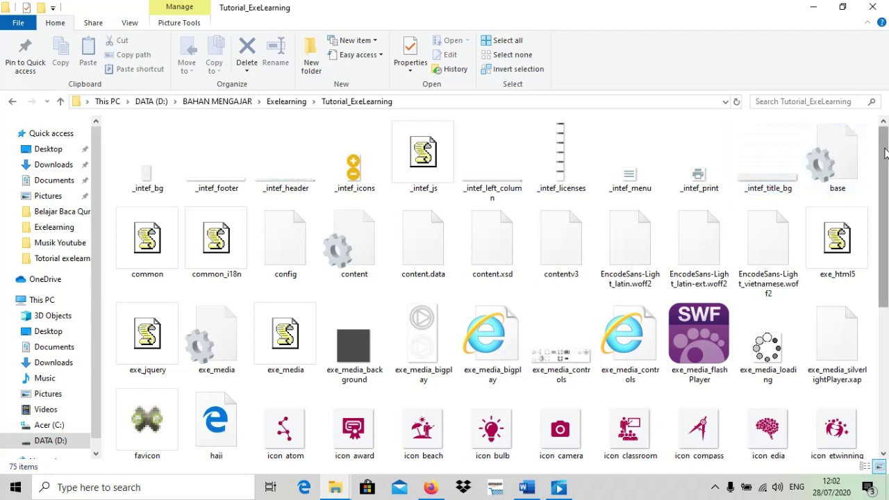
Open the exported index file in the browser, view the Idul Adha pages through Latihan, close it and return to the Exelearning folder
drag(885, 153, 887, 300)
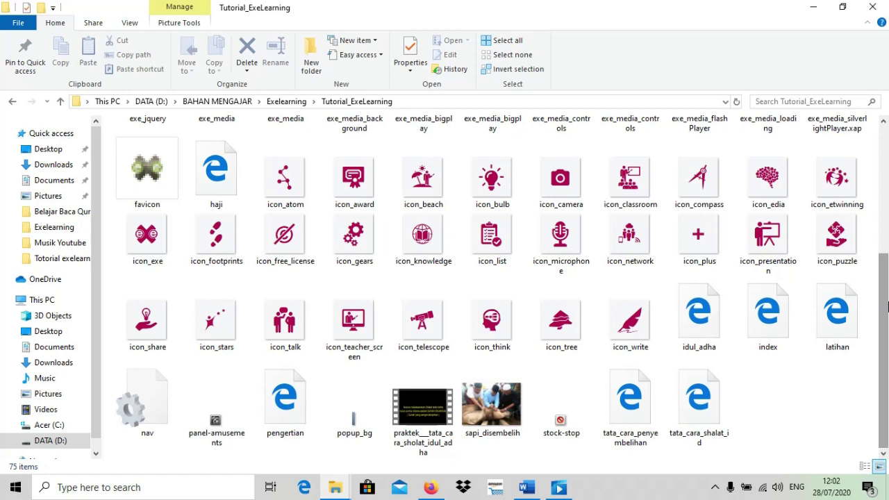
double_click(778, 328)
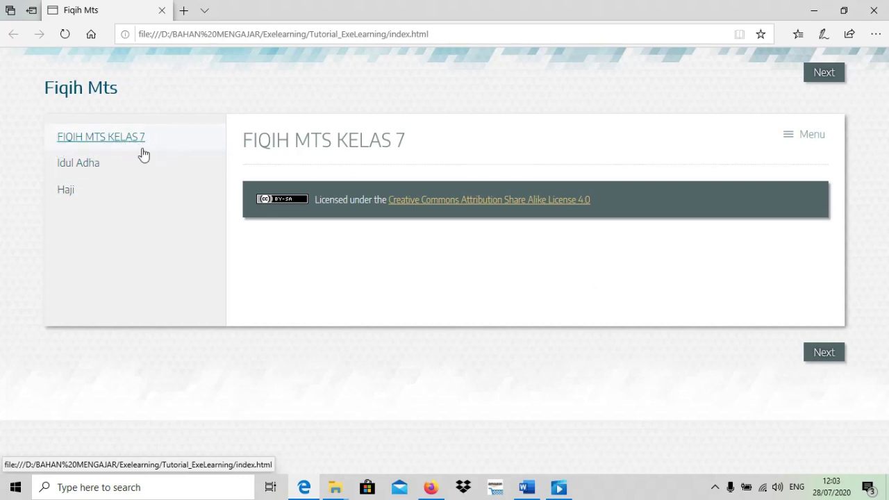
click(89, 169)
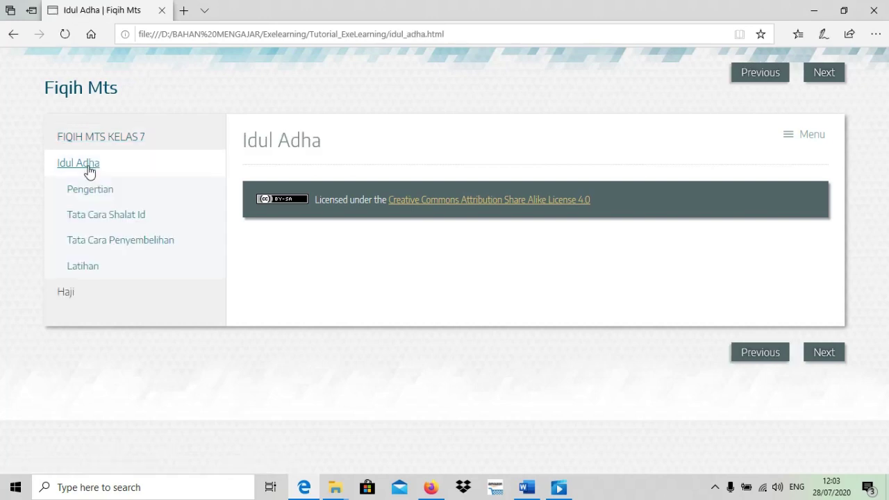
click(113, 197)
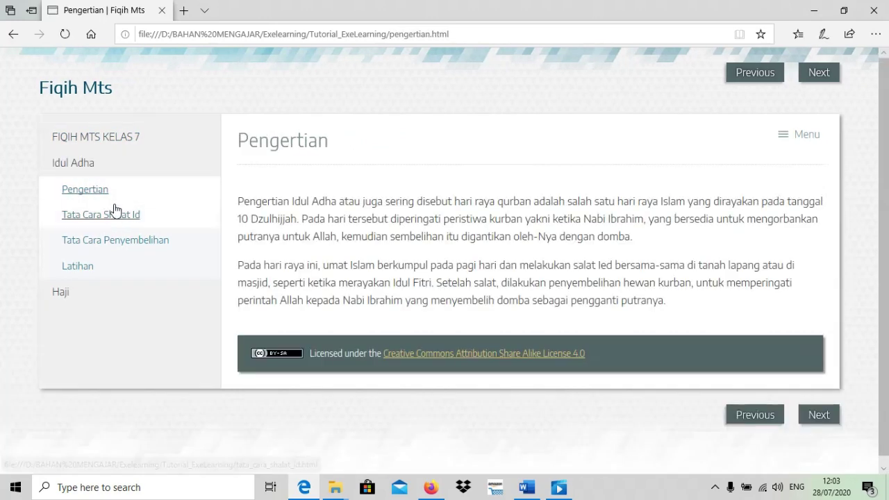
click(115, 219)
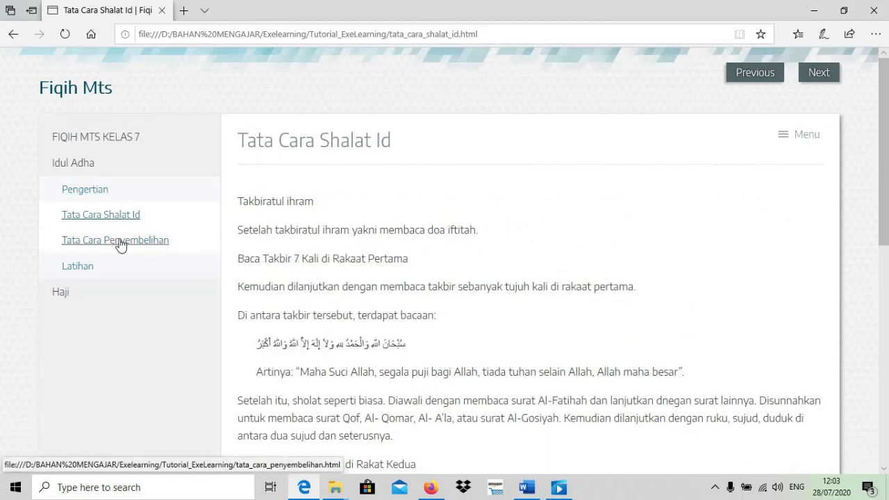
click(119, 241)
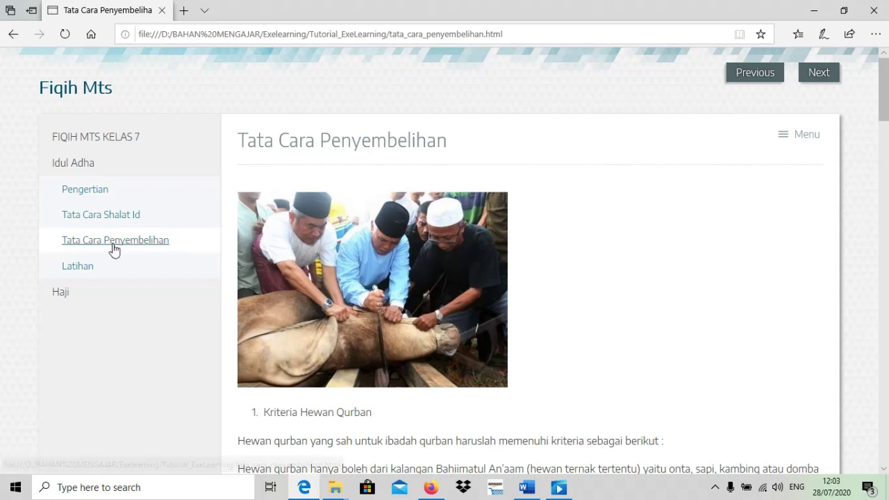
click(80, 268)
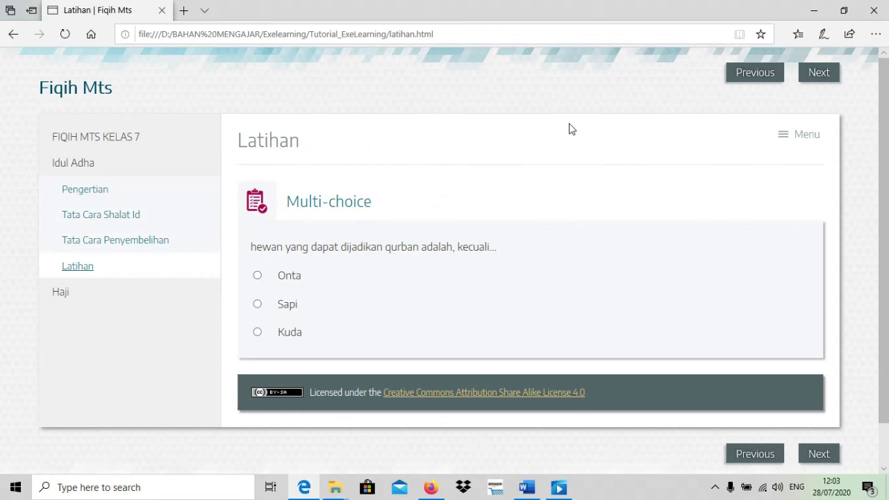
click(875, 12)
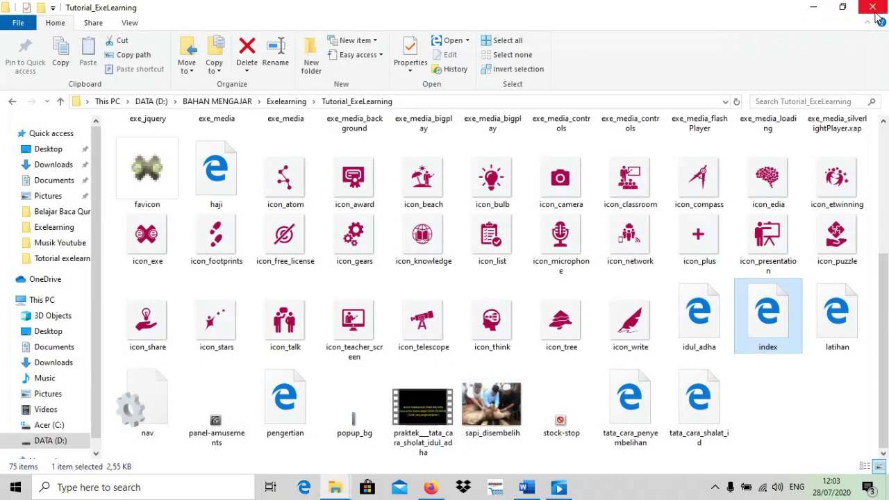
click(13, 102)
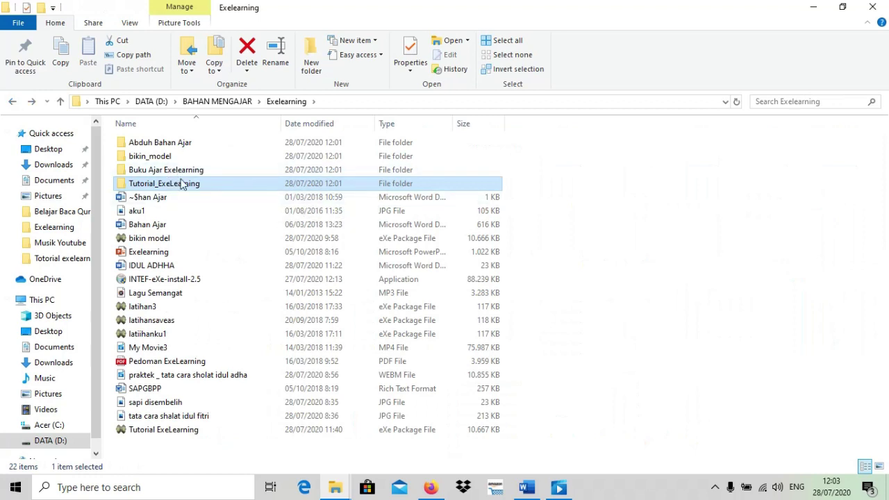